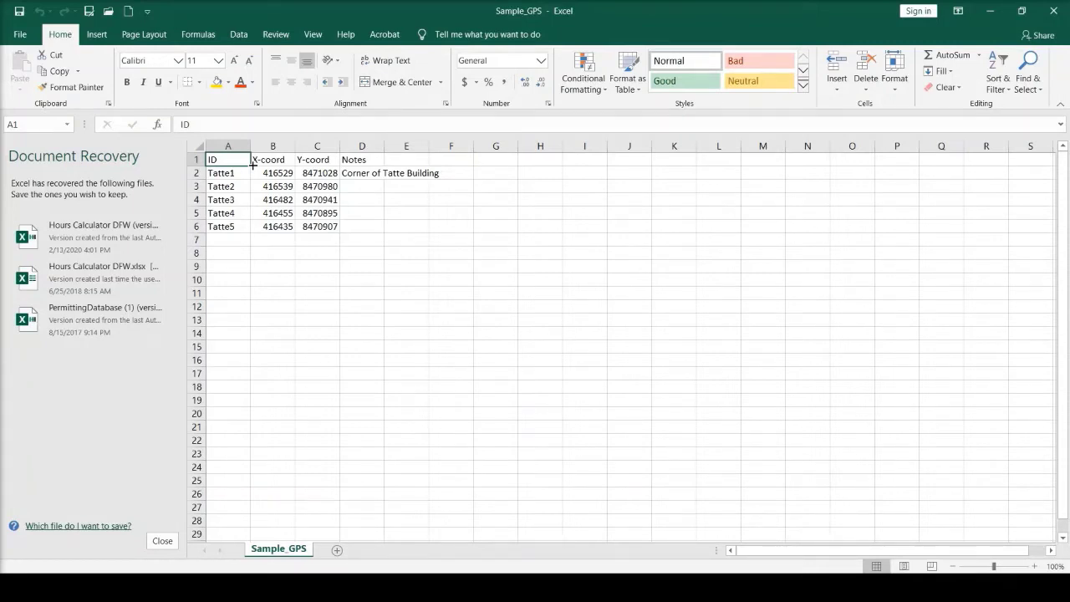
- Save the Sample_GPS sheet as CSV (Comma delimited) in GPS_Data, replacing the existing file and keeping that format, and close the workbook
{"action": "left_click", "coordinate": [91, 10]}
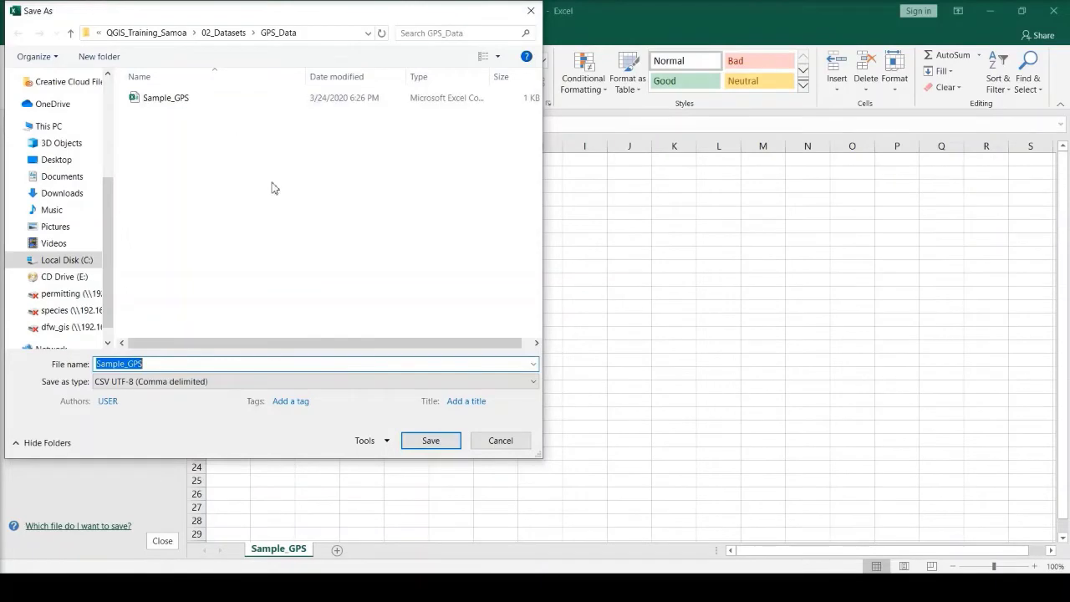
{"action": "left_click", "coordinate": [533, 381]}
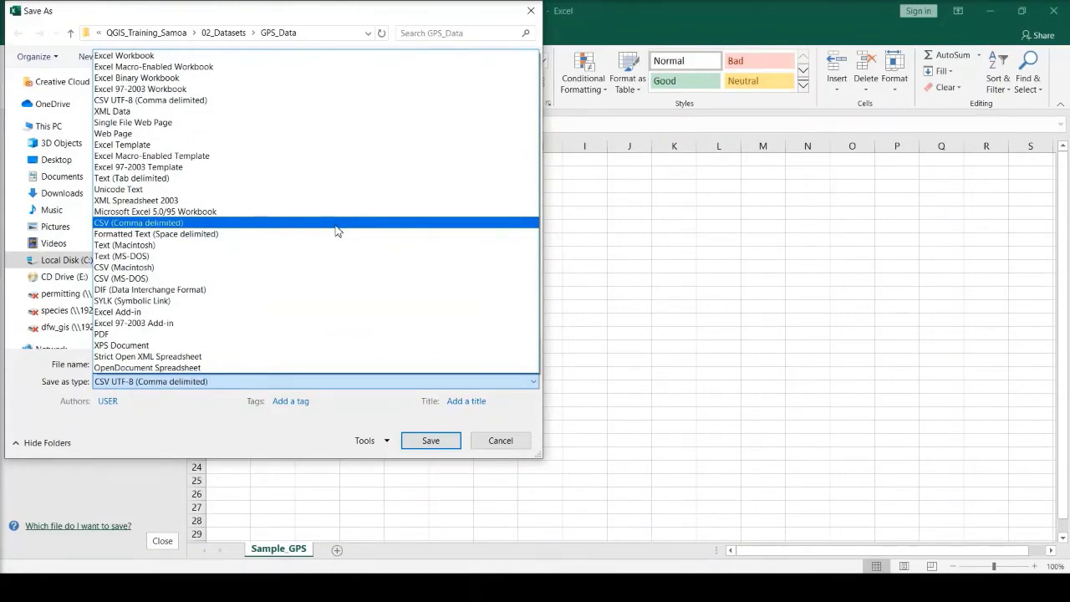
{"action": "left_click", "coordinate": [337, 231]}
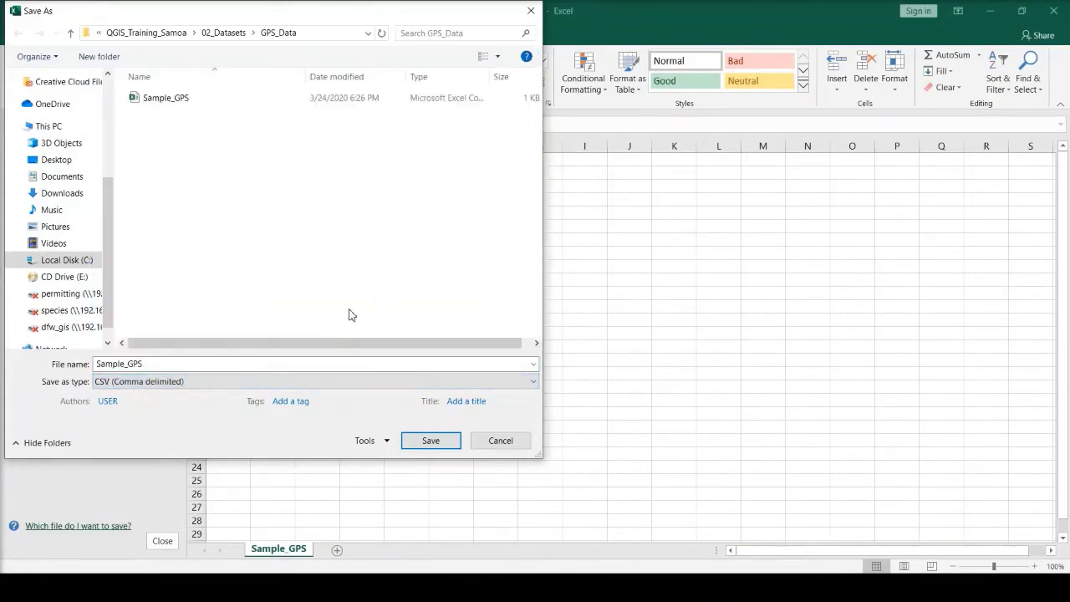
{"action": "left_click", "coordinate": [429, 441]}
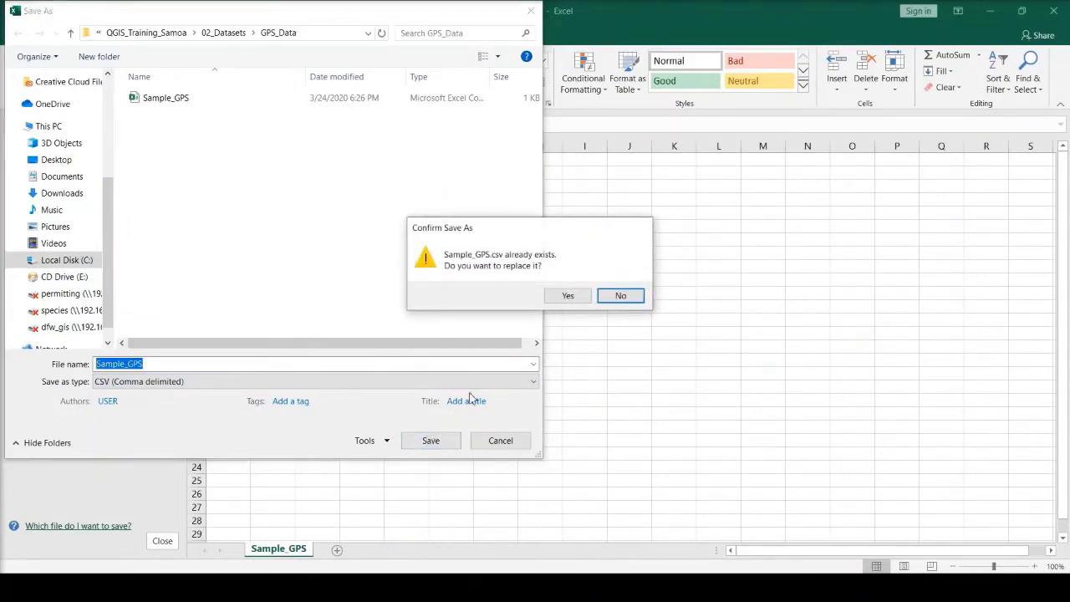
{"action": "left_click", "coordinate": [576, 303]}
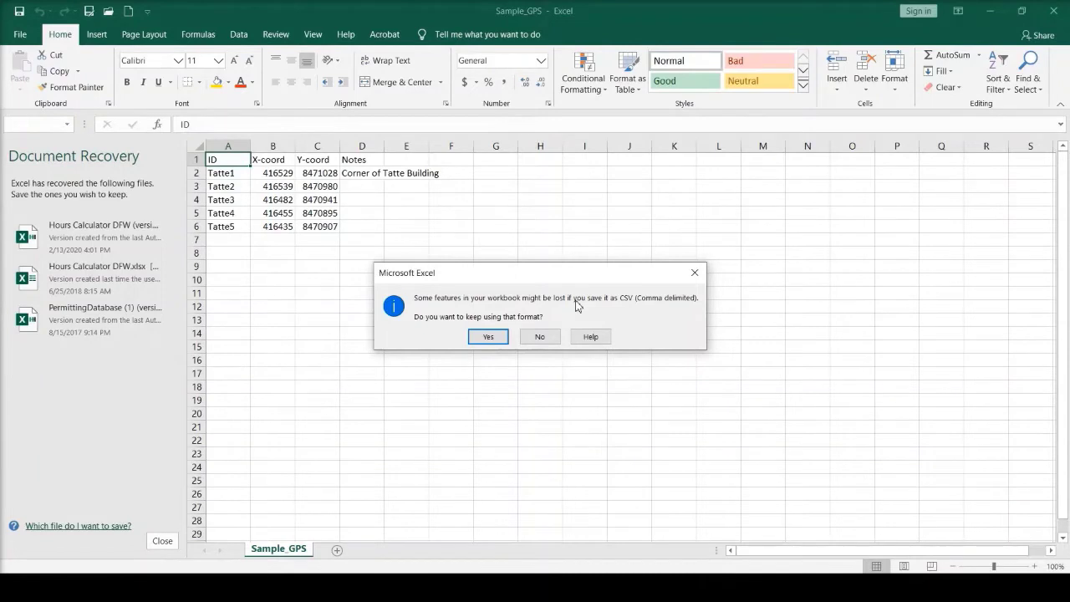
{"action": "left_click", "coordinate": [486, 335]}
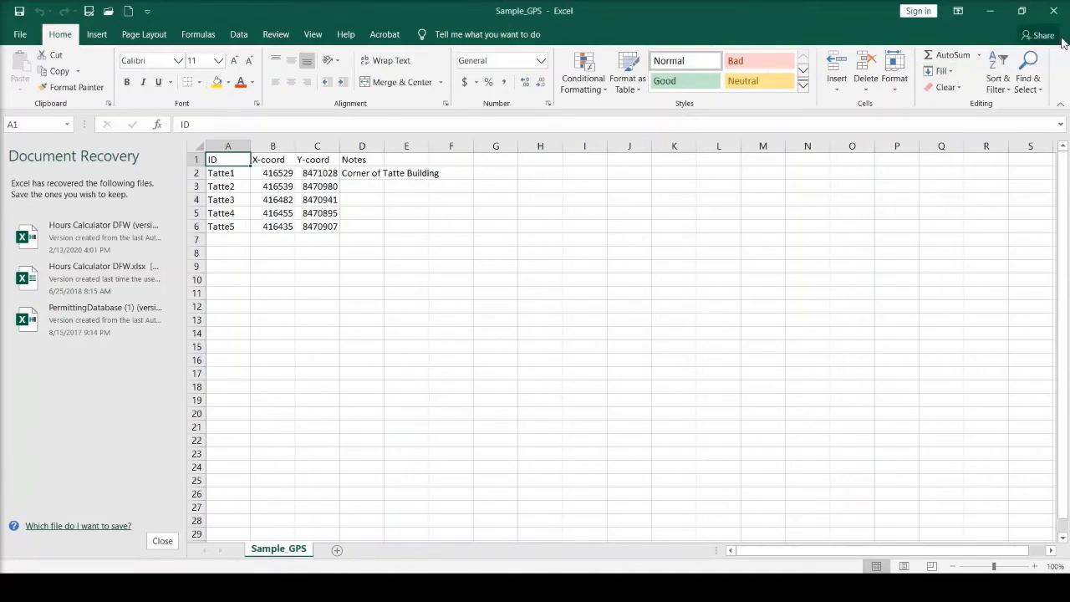
{"action": "left_click", "coordinate": [1053, 8]}
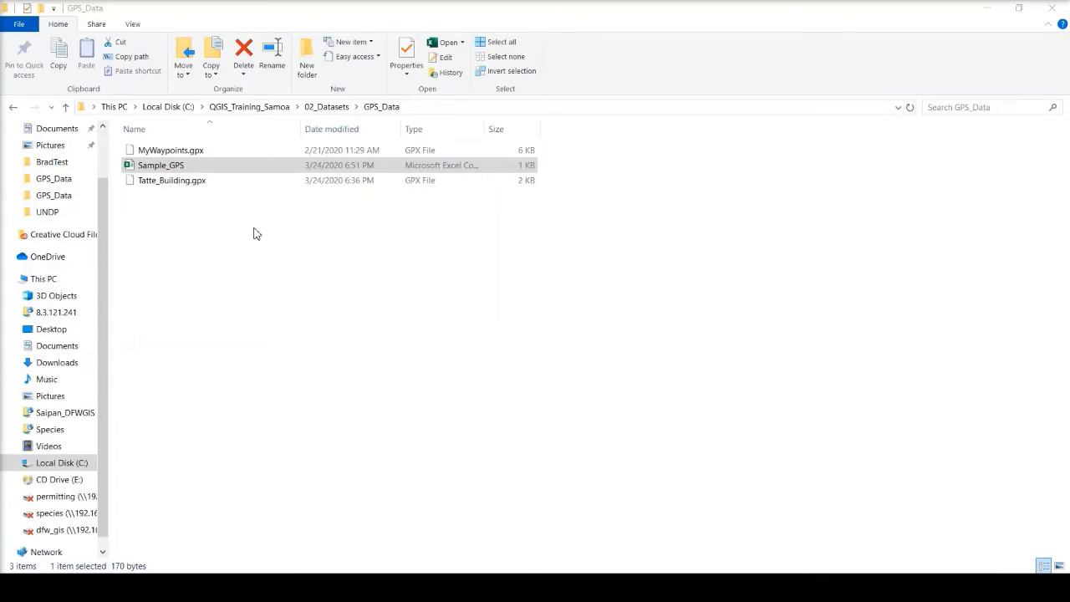
- Switch to QGIS and load Sample_GPS.csv from the GPS_Data folder as the source for a delimited text layer
{"action": "mouse_move", "coordinate": [535, 589]}
{"action": "left_click", "coordinate": [535, 523]}
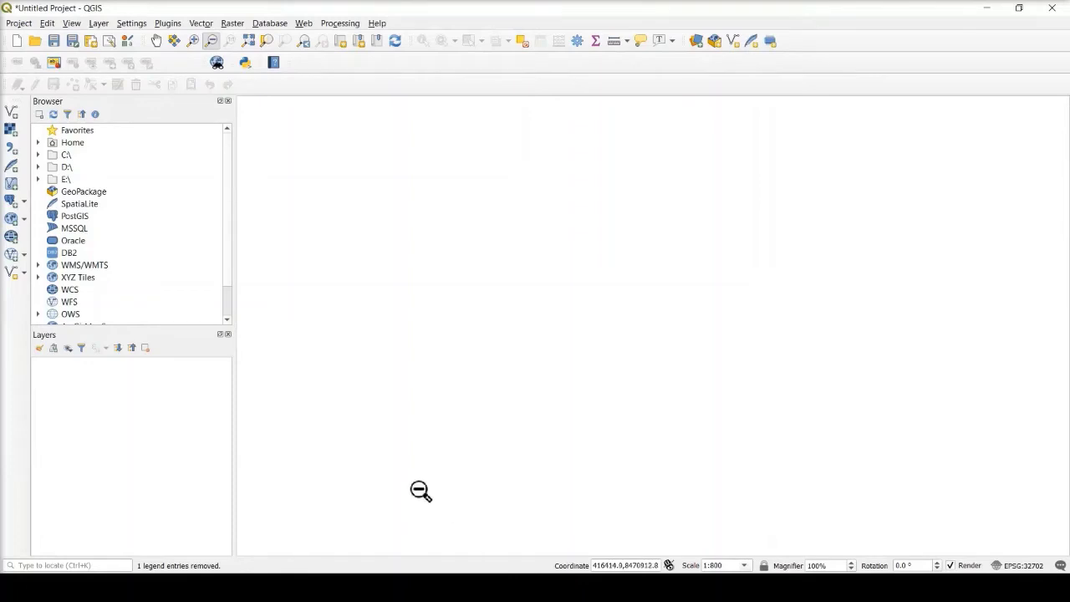
{"action": "left_click", "coordinate": [10, 155]}
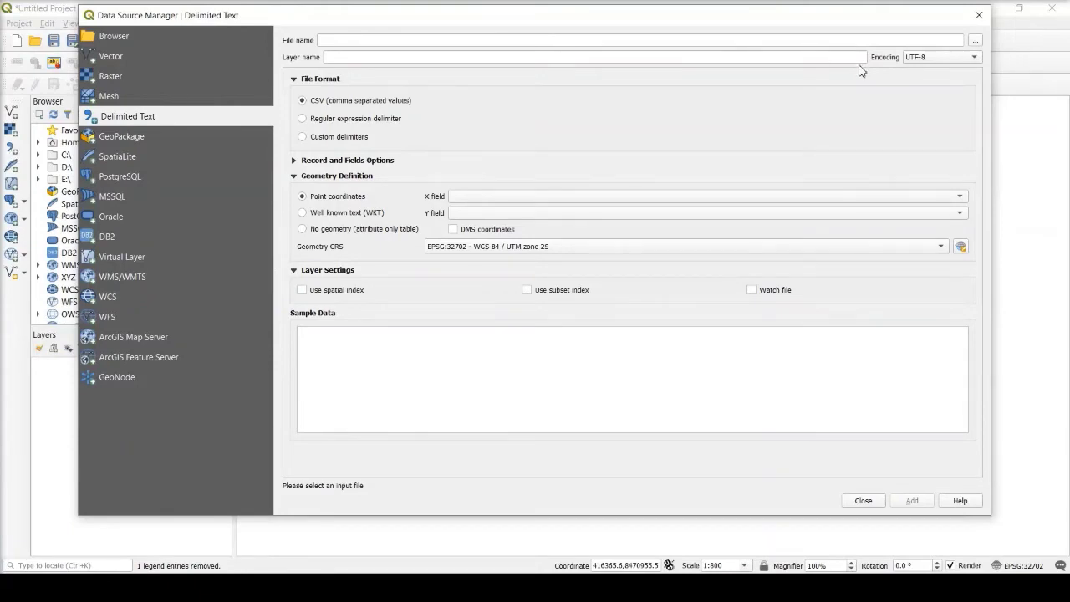
{"action": "left_click", "coordinate": [976, 41]}
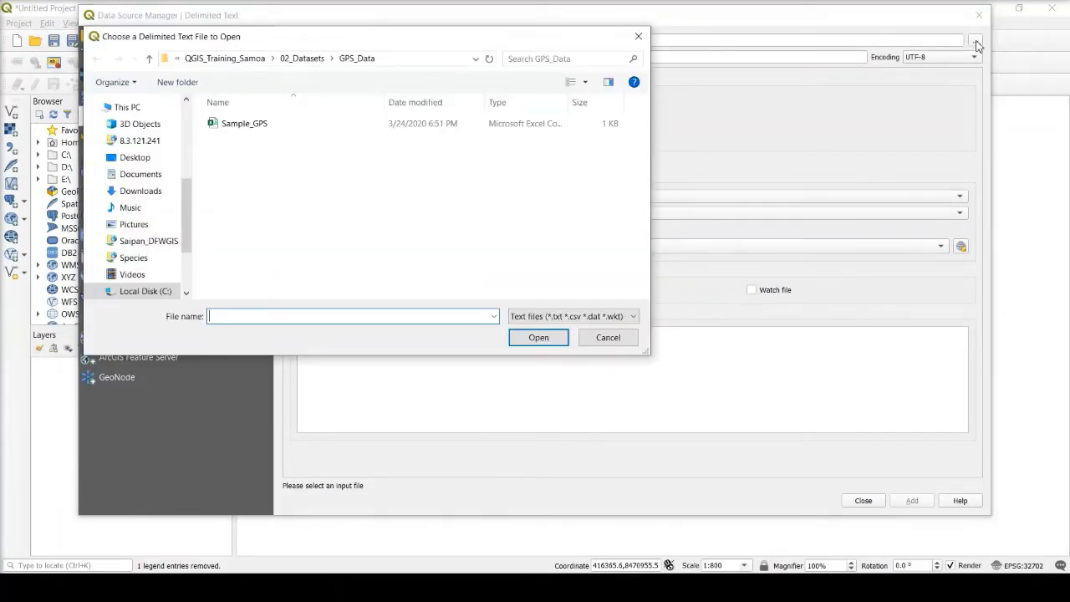
{"action": "left_click", "coordinate": [585, 130]}
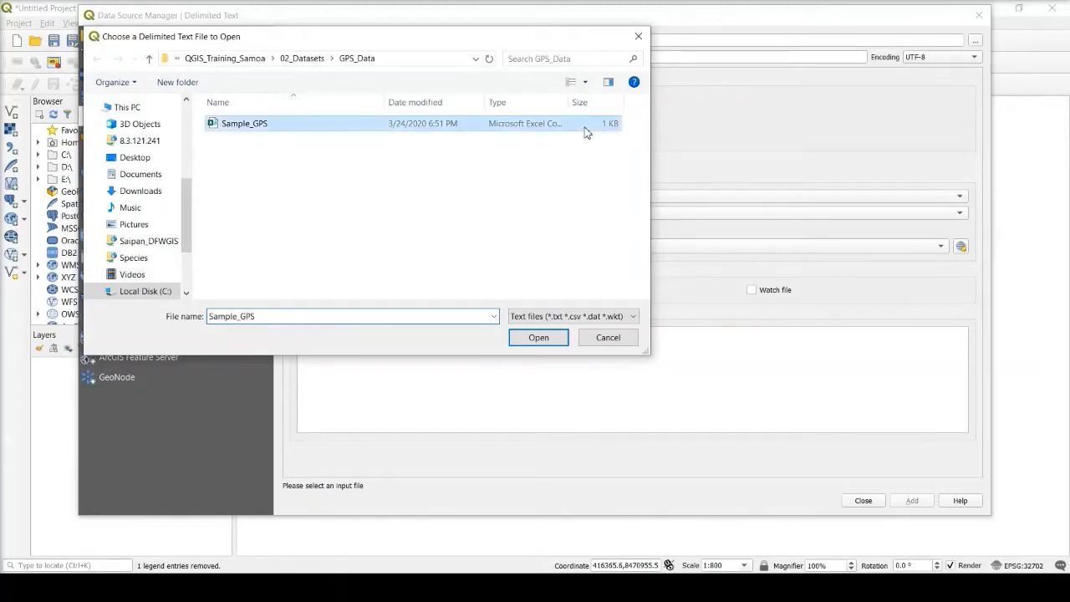
{"action": "left_click", "coordinate": [542, 339]}
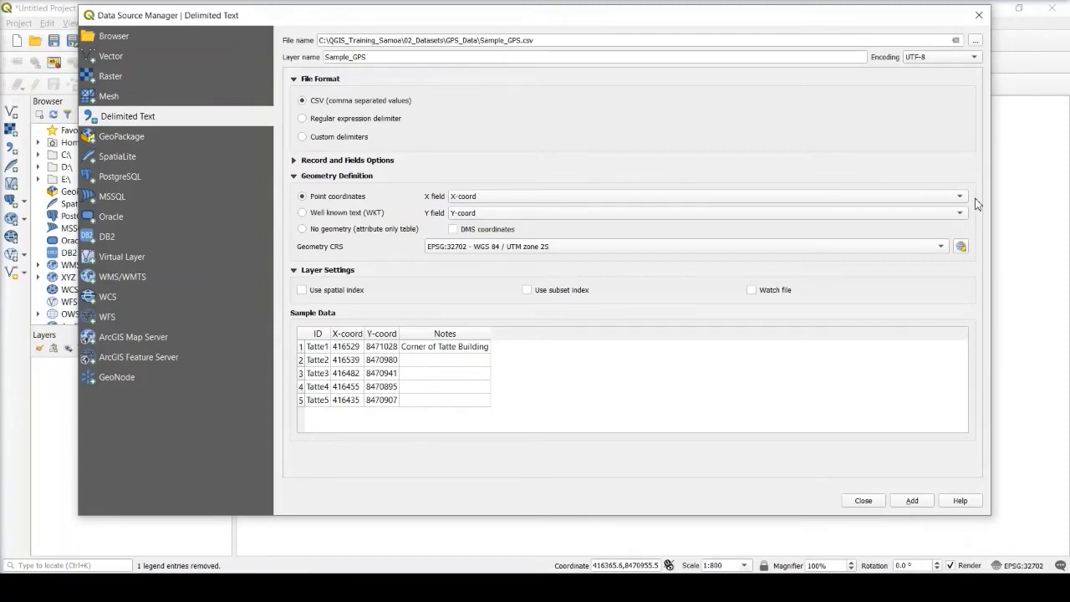
- Keep EPSG:32702 - WGS 84 / UTM zone 2S as the geometry CRS and add the Sample_GPS point layer to the map
{"action": "left_click", "coordinate": [941, 247]}
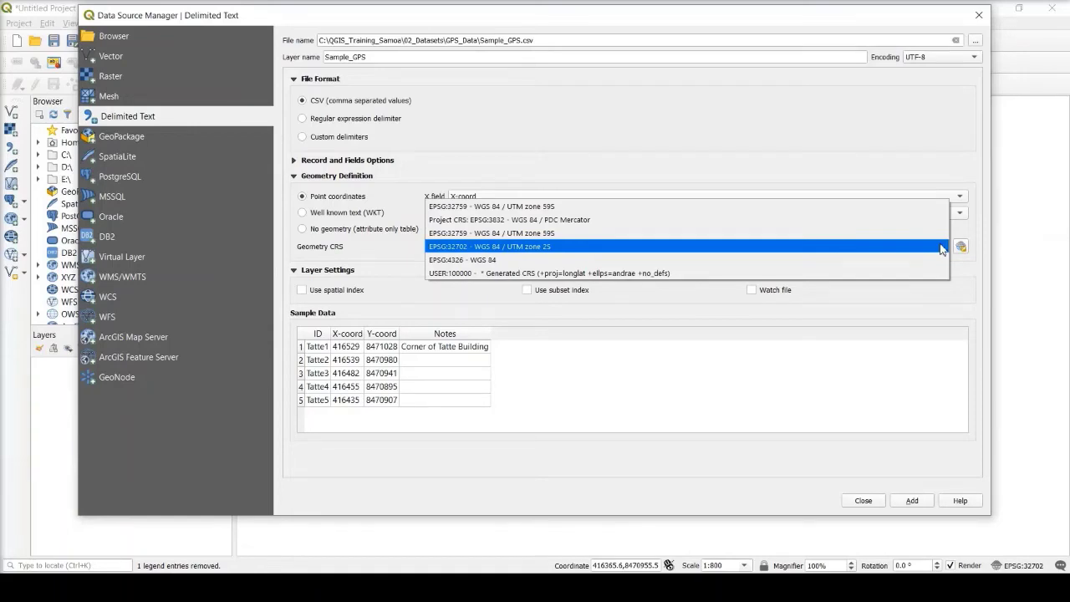
{"action": "left_click", "coordinate": [943, 249]}
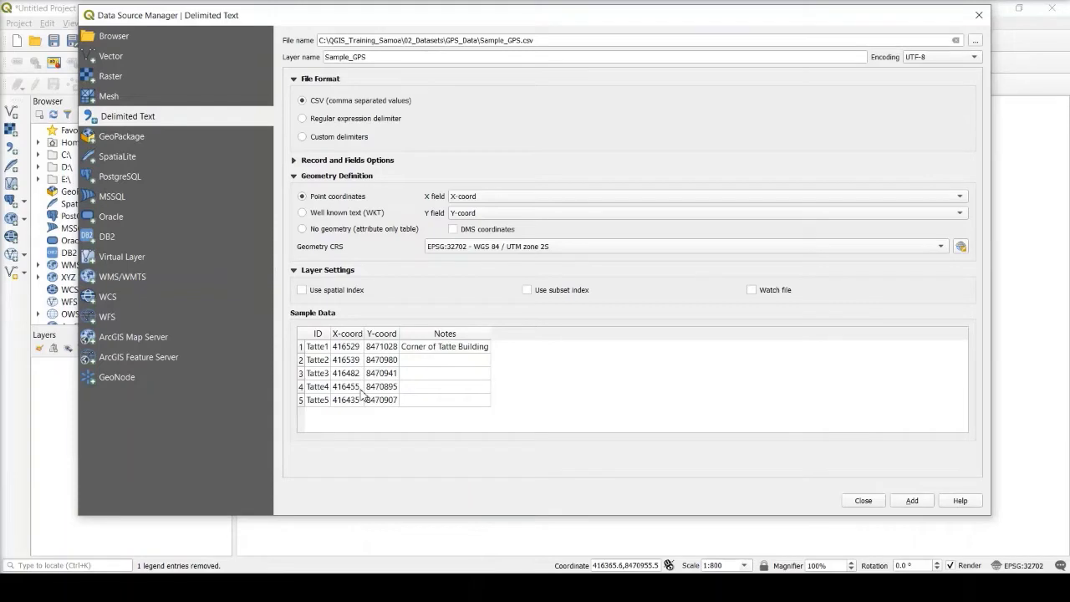
{"action": "left_click", "coordinate": [912, 501]}
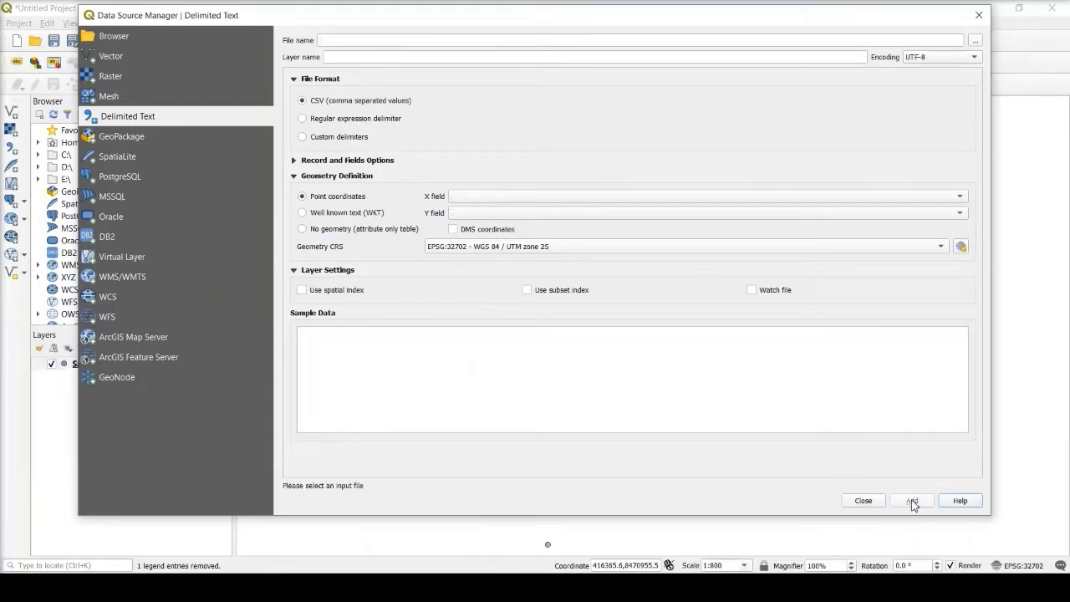
{"action": "left_click", "coordinate": [864, 500]}
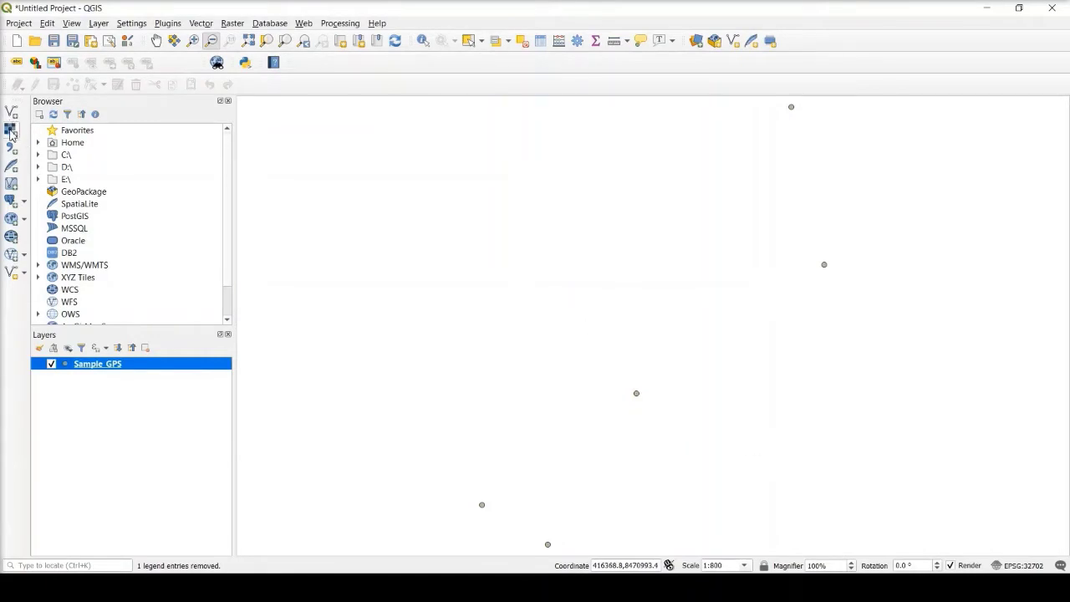
- Add the raster Samoa_Sentinel2_L2A_01252020.tif from the Imagery folder and place it beneath the Sample_GPS layer
{"action": "left_click", "coordinate": [11, 130]}
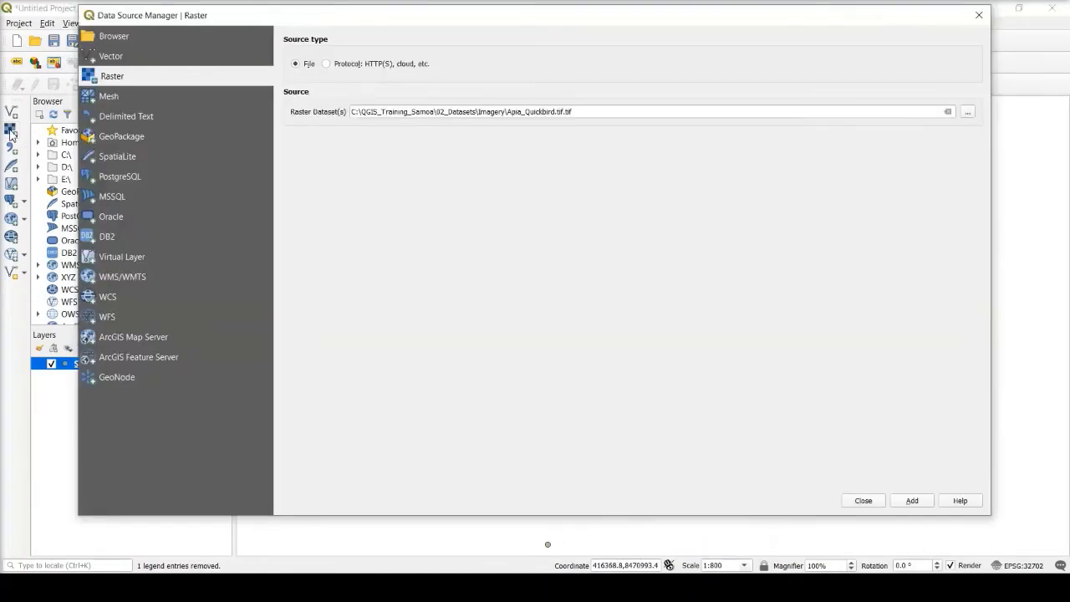
{"action": "left_click", "coordinate": [972, 114]}
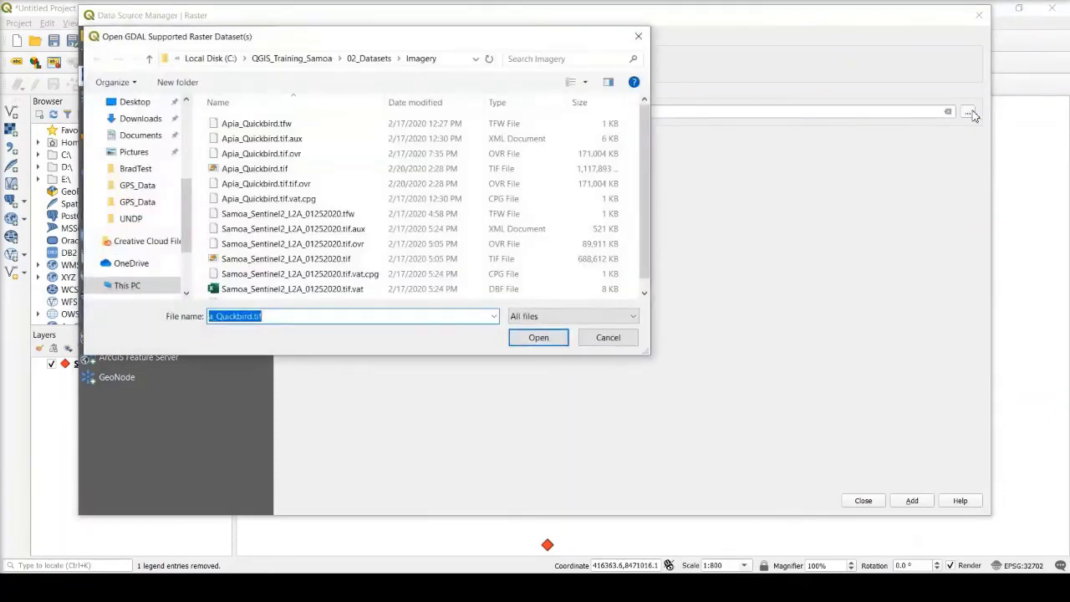
{"action": "left_click", "coordinate": [365, 263]}
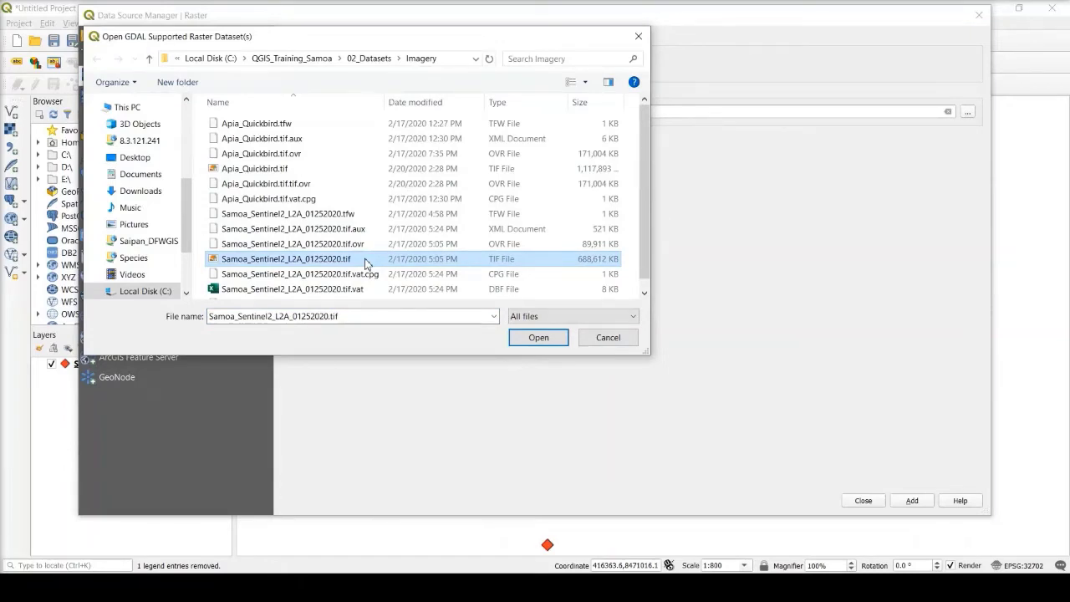
{"action": "left_click", "coordinate": [546, 343]}
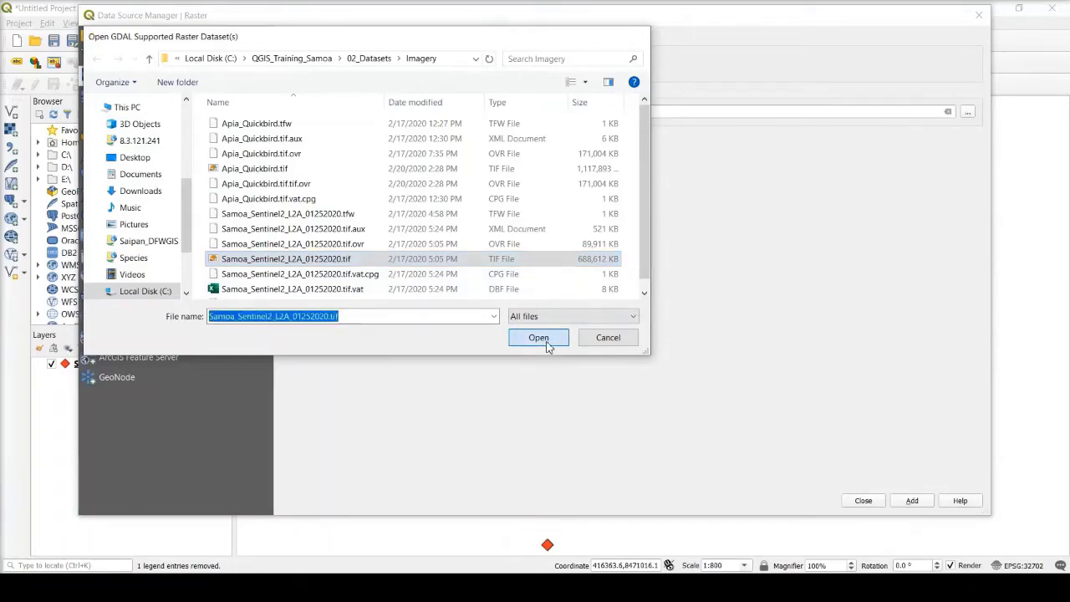
{"action": "left_click", "coordinate": [913, 502]}
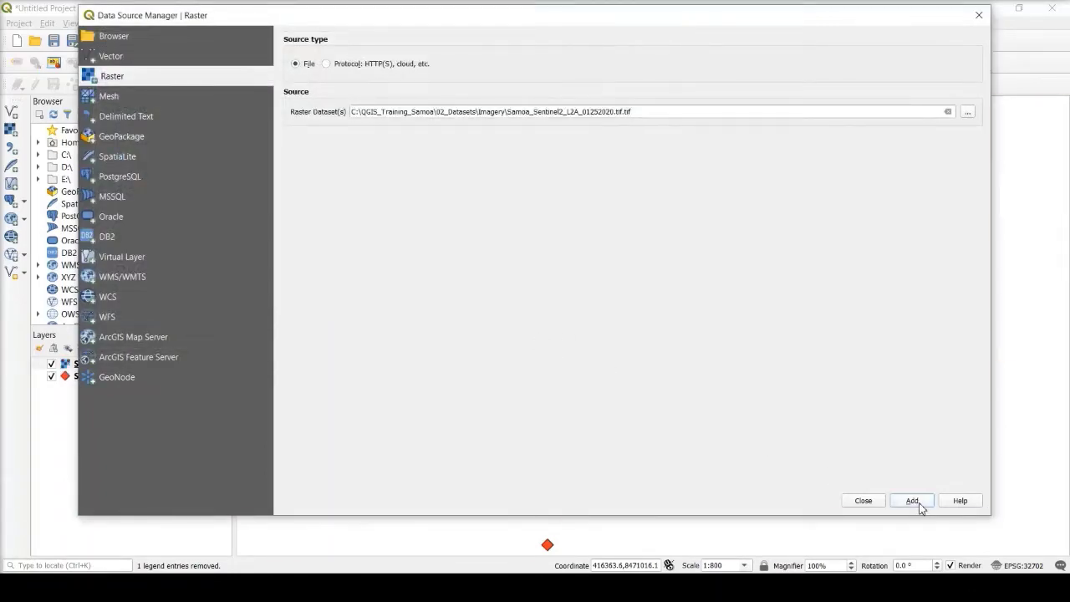
{"action": "left_click", "coordinate": [863, 501]}
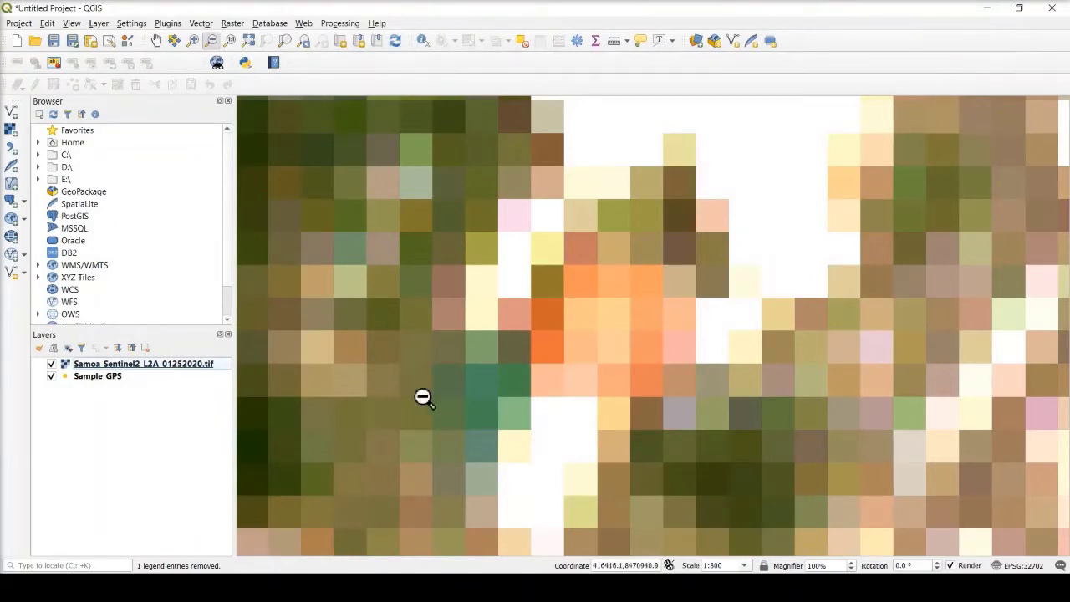
{"action": "mouse_move", "coordinate": [167, 365]}
{"action": "left_mouse_down"}
{"action": "mouse_move", "coordinate": [55, 389]}
{"action": "mouse_move", "coordinate": [167, 401]}
{"action": "left_mouse_up"}
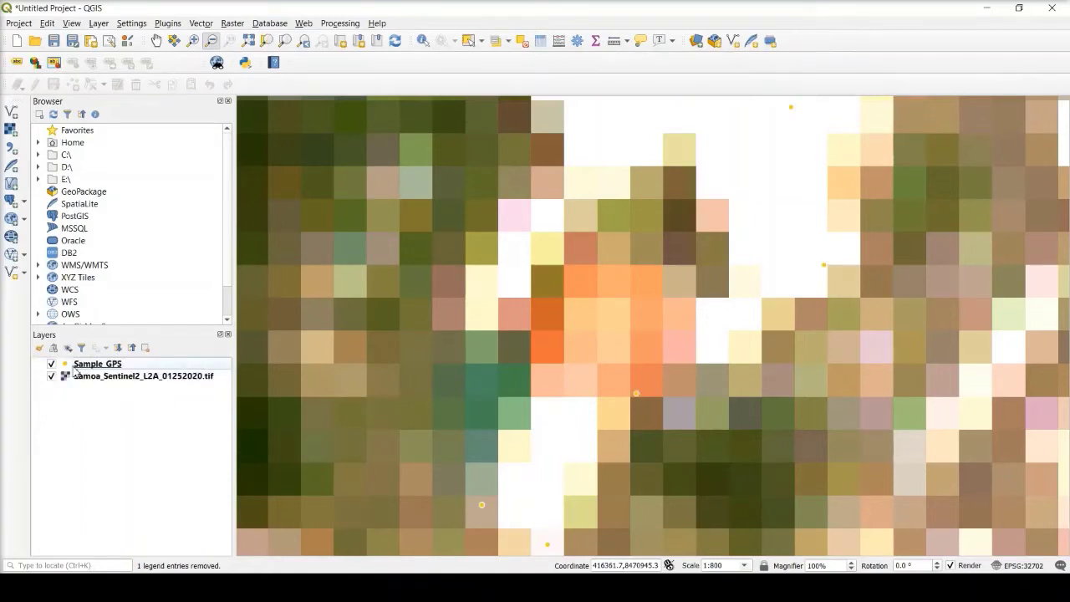
- Change the Sample_GPS point symbols to orange-red with the layer's style colour wheel
{"action": "right_click", "coordinate": [67, 368]}
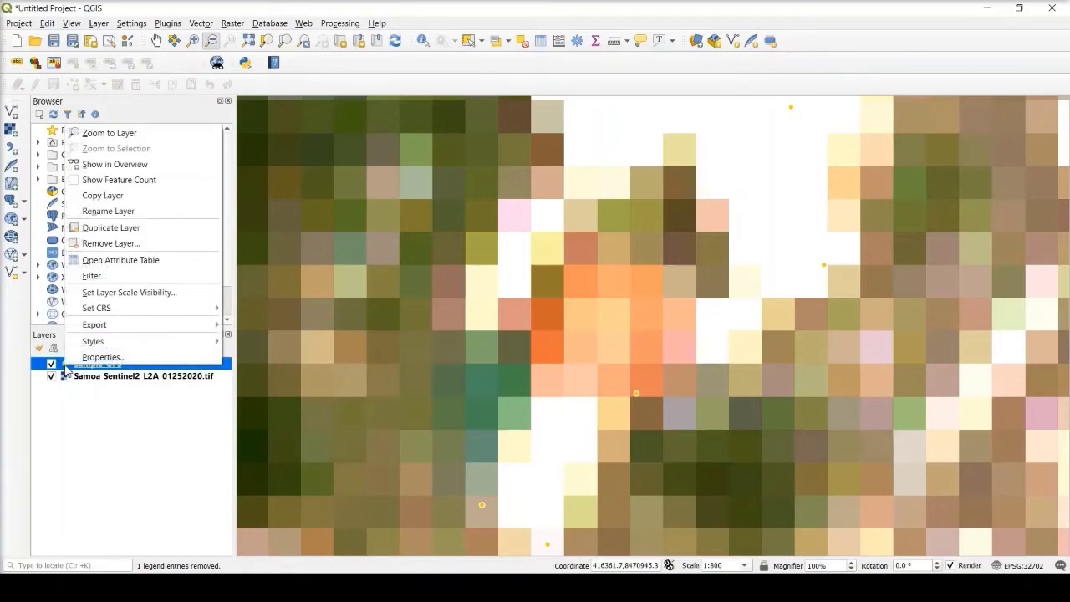
{"action": "mouse_move", "coordinate": [162, 341]}
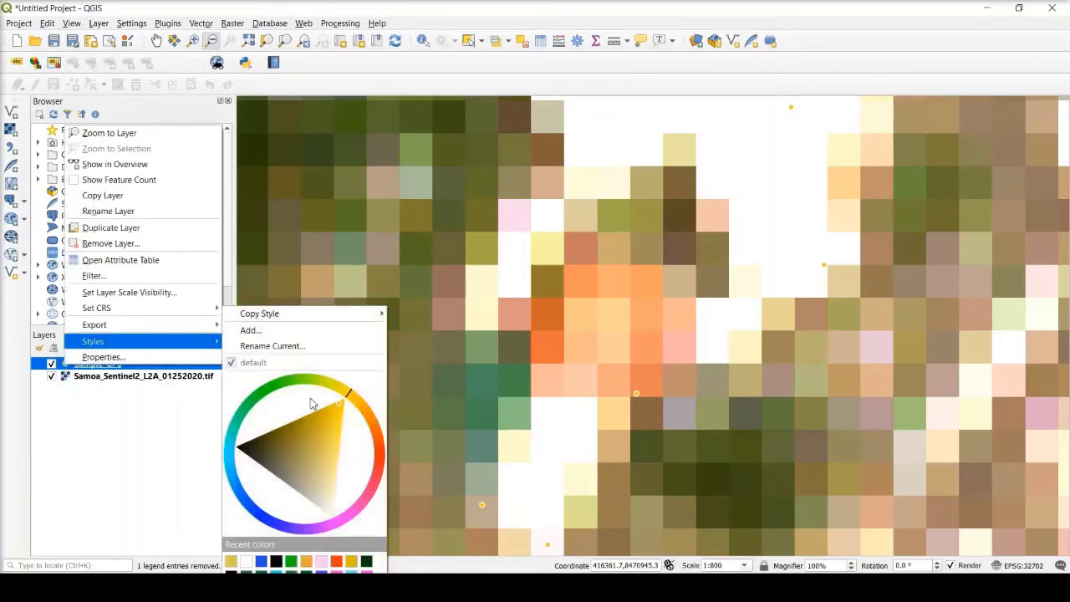
{"action": "left_click", "coordinate": [375, 451]}
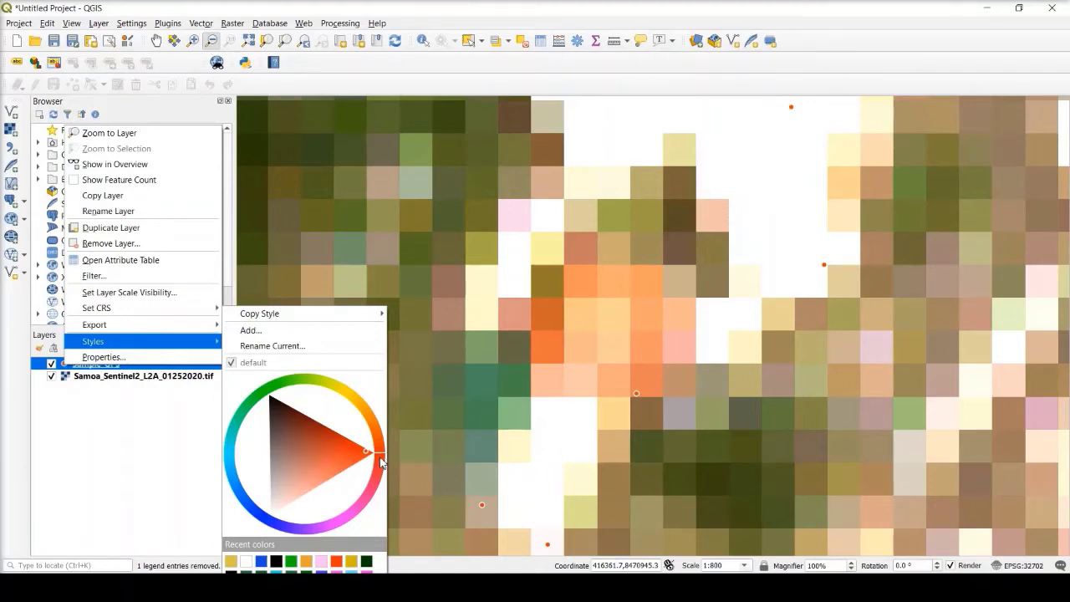
{"action": "left_click", "coordinate": [418, 466]}
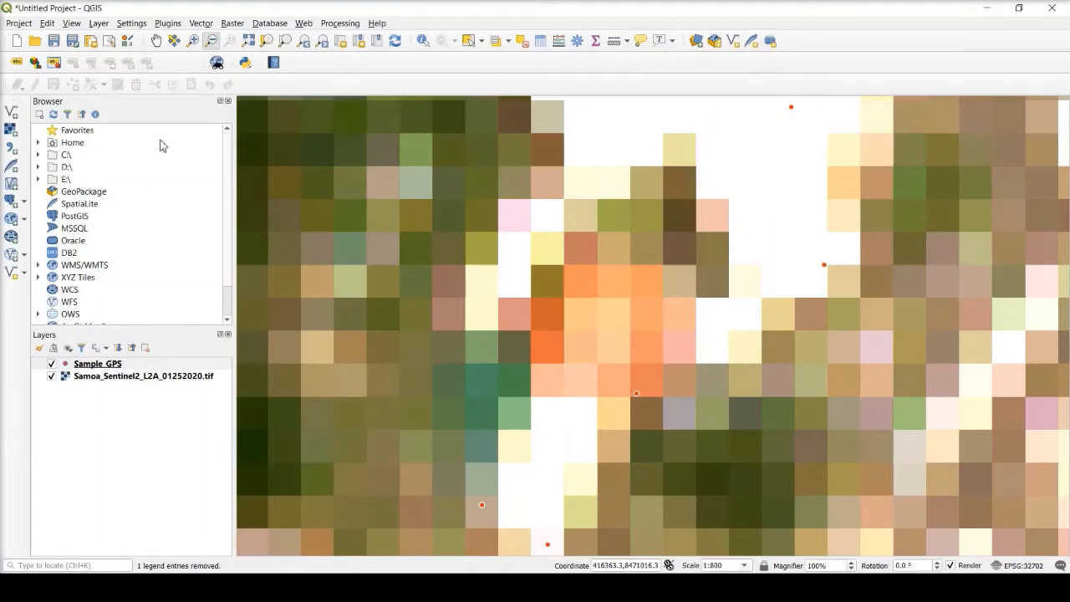
{"action": "left_click_drag", "start_coordinate": [473, 176], "coordinate": [817, 466]}
{"action": "left_click_drag", "start_coordinate": [566, 223], "coordinate": [746, 399]}
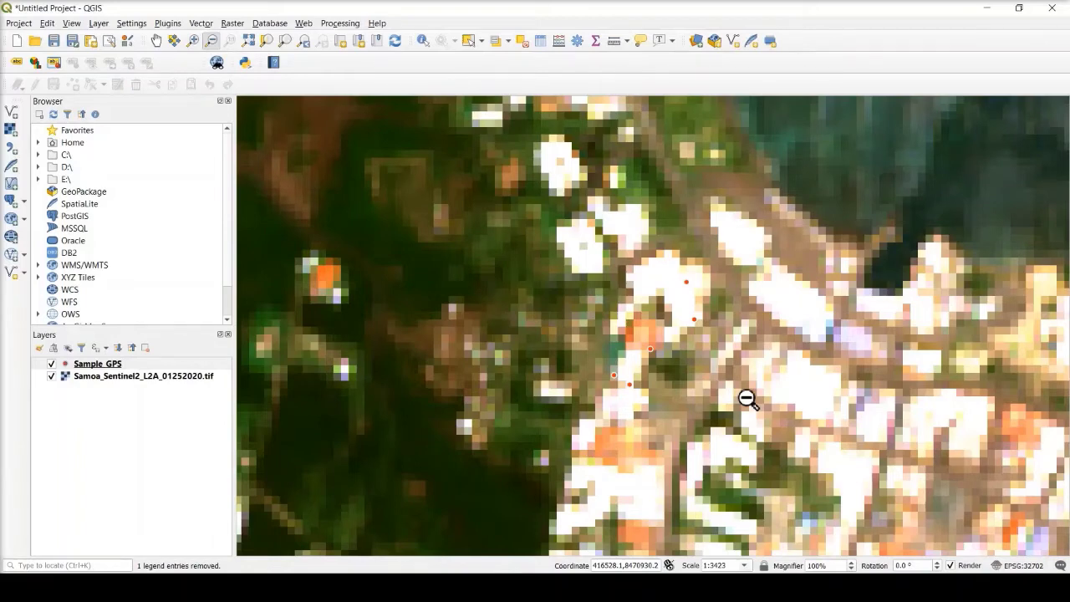
- Add only the waypoints layer from the vector dataset Tatte_Building.gpx in the GPS_Data folder
{"action": "left_click", "coordinate": [12, 114]}
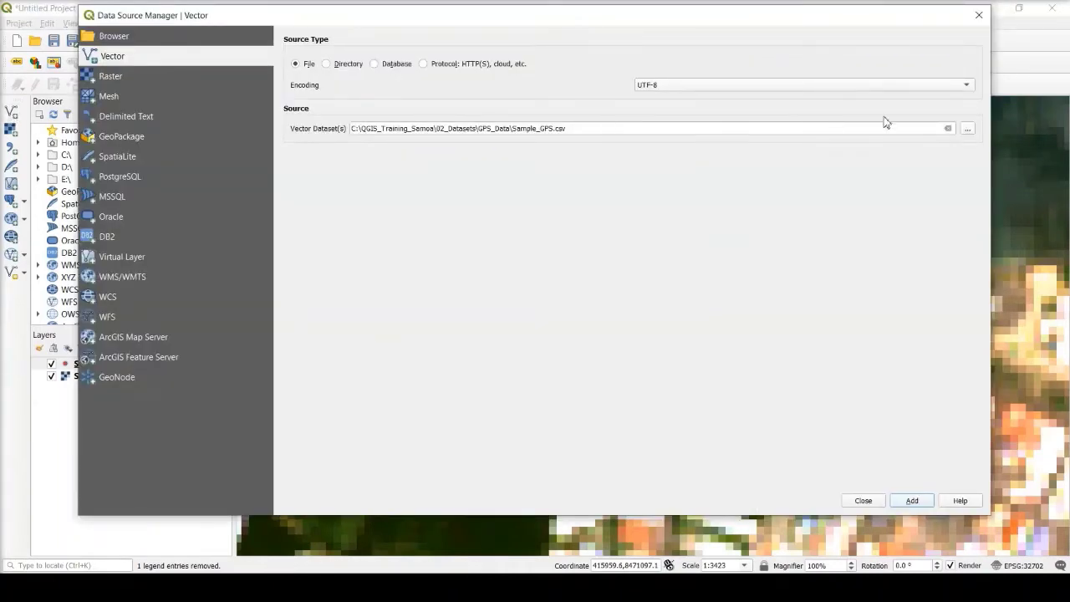
{"action": "left_click", "coordinate": [967, 130]}
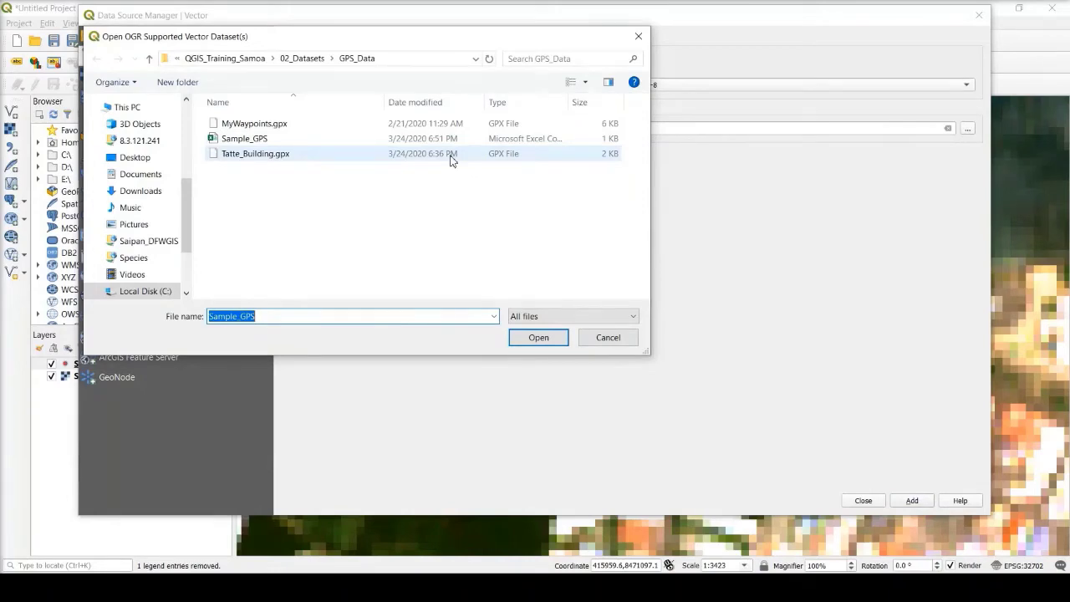
{"action": "left_click", "coordinate": [450, 159]}
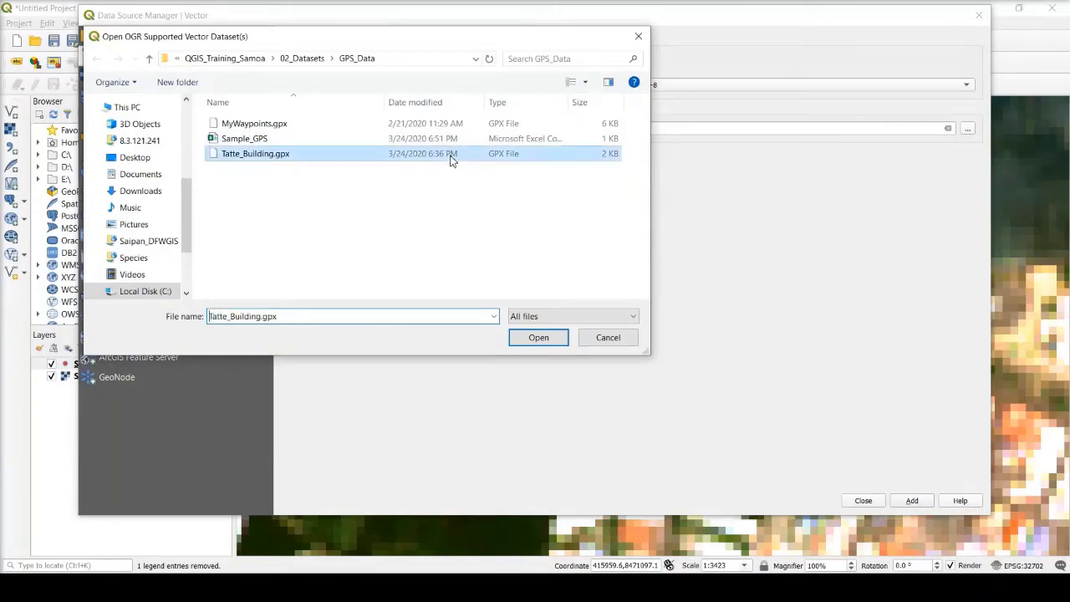
{"action": "left_click", "coordinate": [537, 338]}
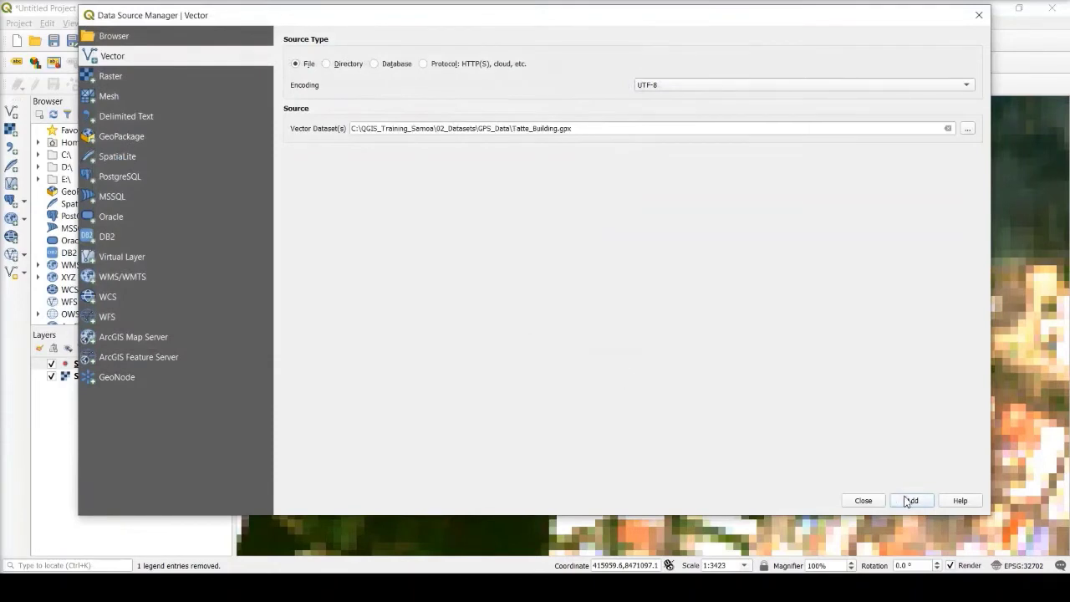
{"action": "left_click", "coordinate": [909, 500]}
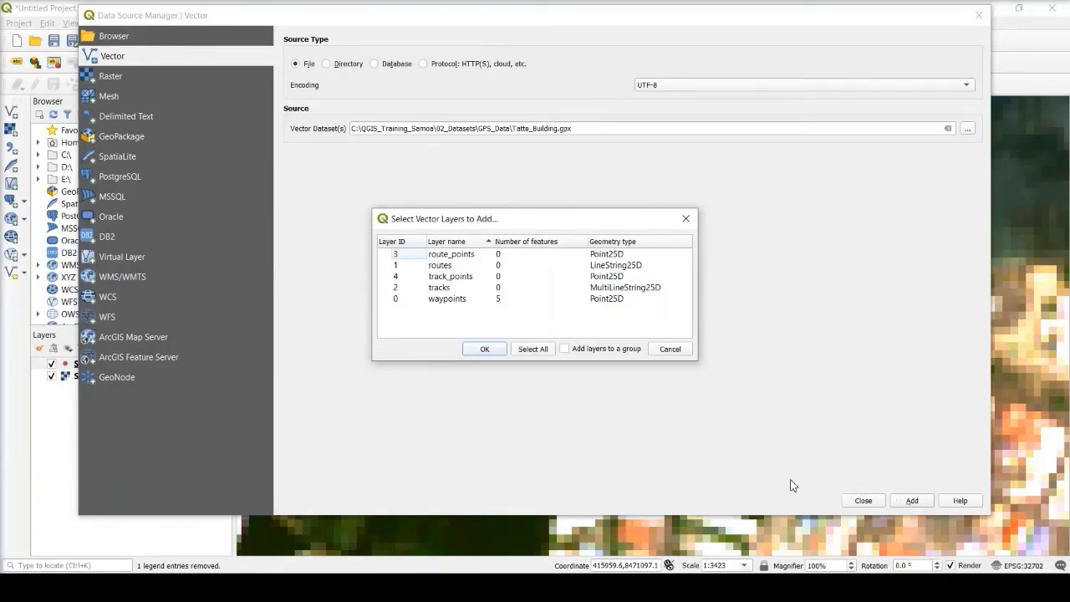
{"action": "left_click", "coordinate": [443, 299]}
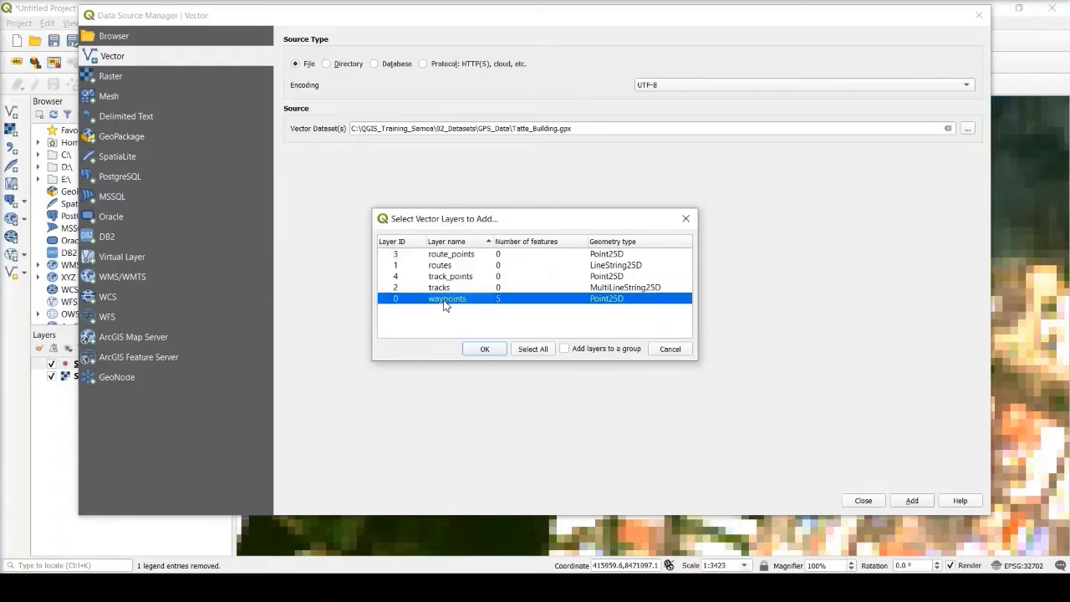
{"action": "left_click", "coordinate": [479, 351]}
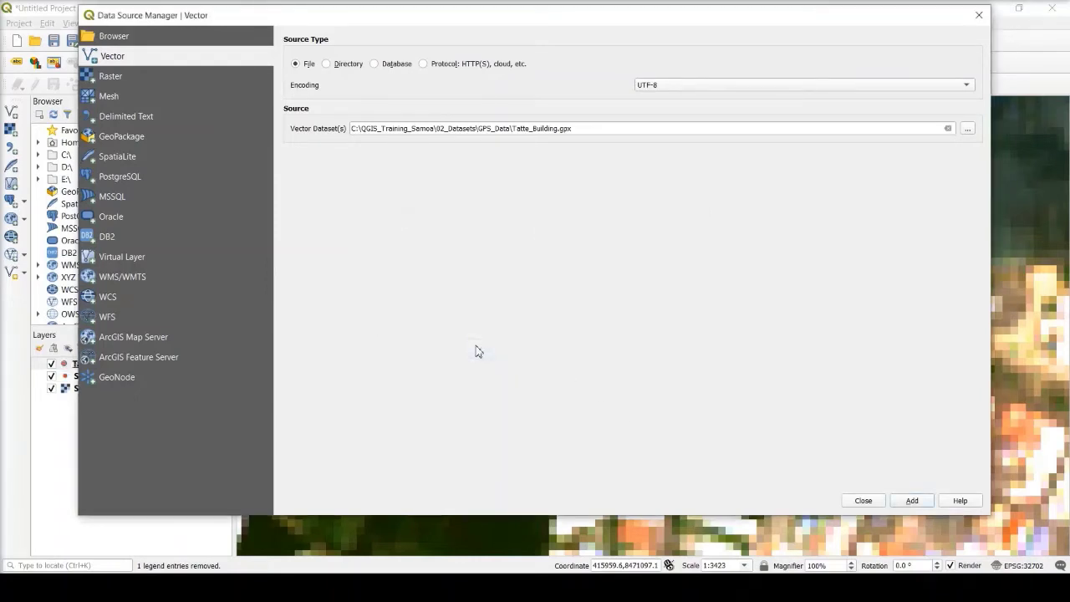
- Close the data source manager and start a new shapefile layer saved as Tatte_Building_Polygon in the GPS_Data folder
{"action": "left_click", "coordinate": [863, 502]}
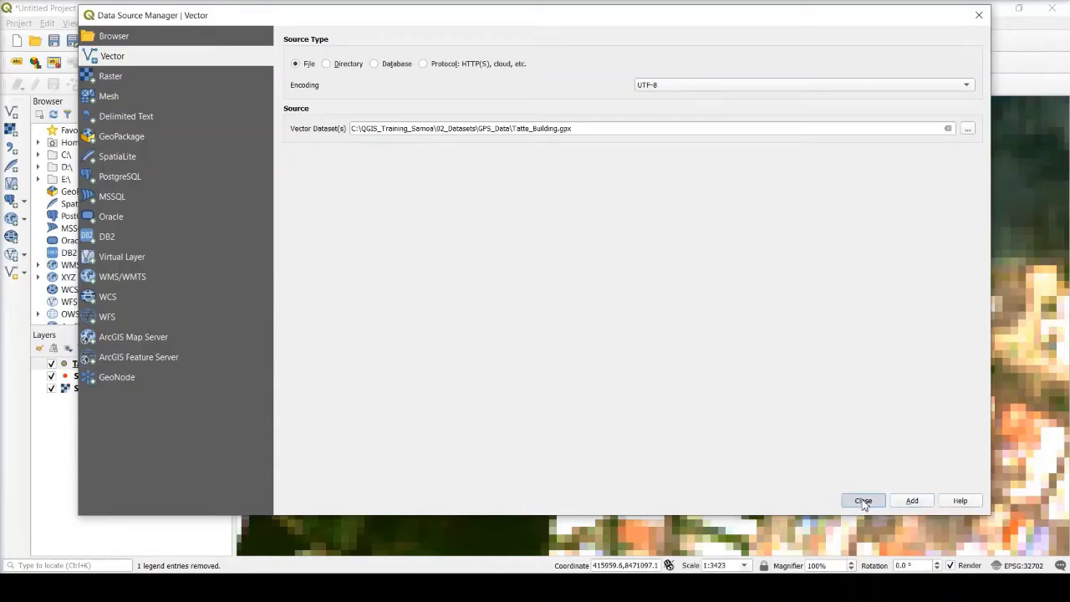
{"action": "left_click", "coordinate": [864, 501]}
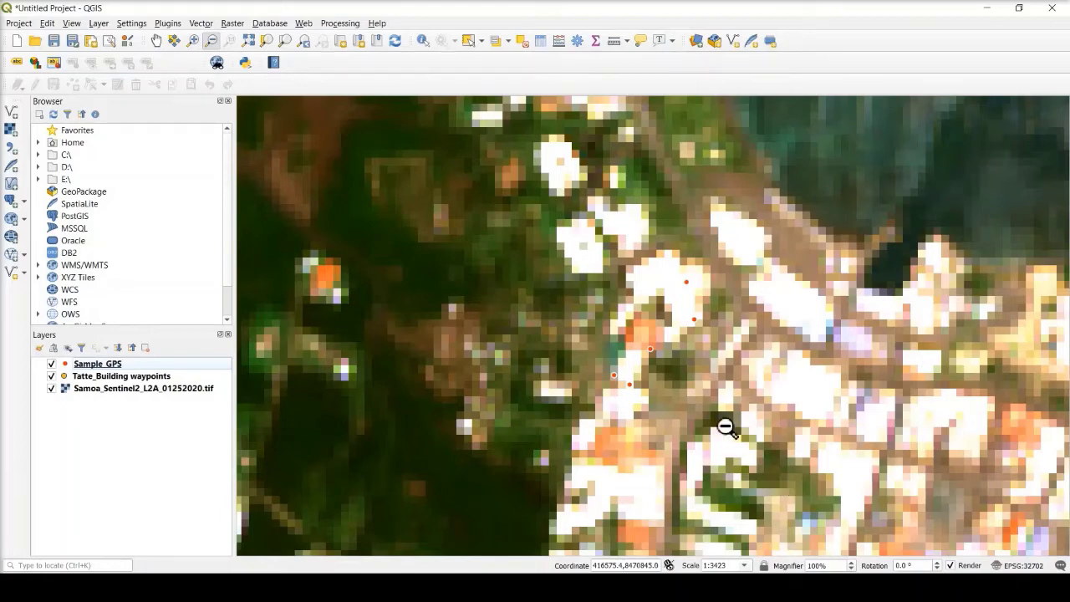
{"action": "left_click", "coordinate": [98, 27]}
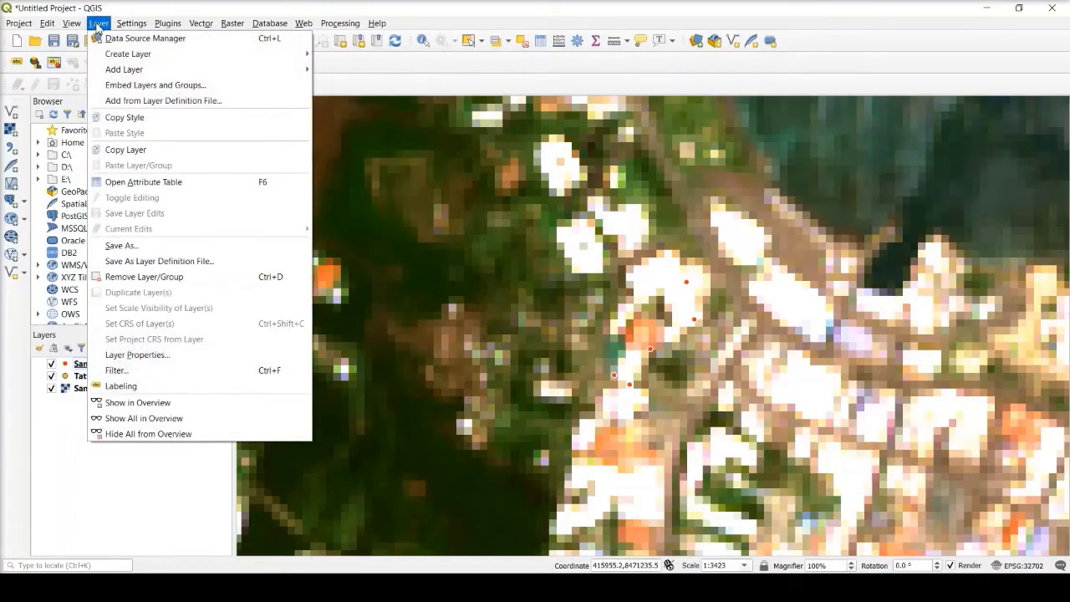
{"action": "mouse_move", "coordinate": [160, 56]}
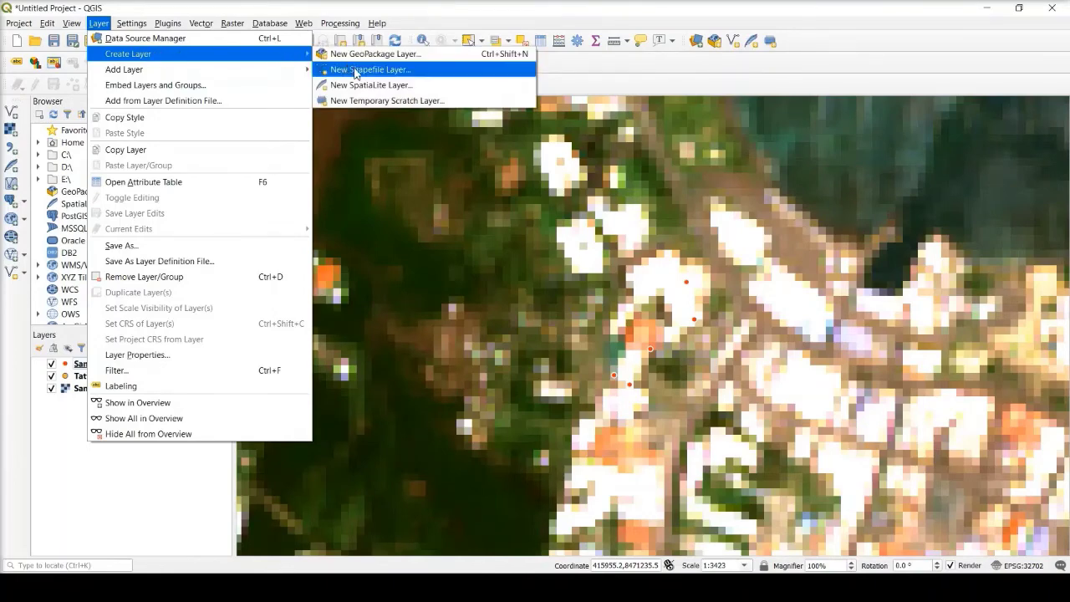
{"action": "left_click", "coordinate": [356, 72]}
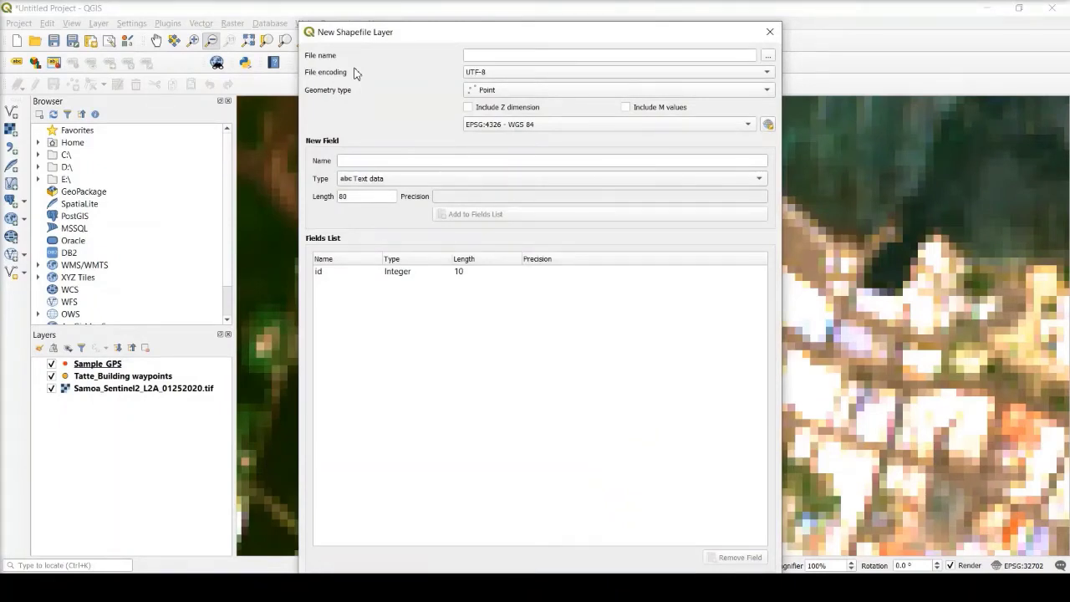
{"action": "left_click", "coordinate": [769, 56]}
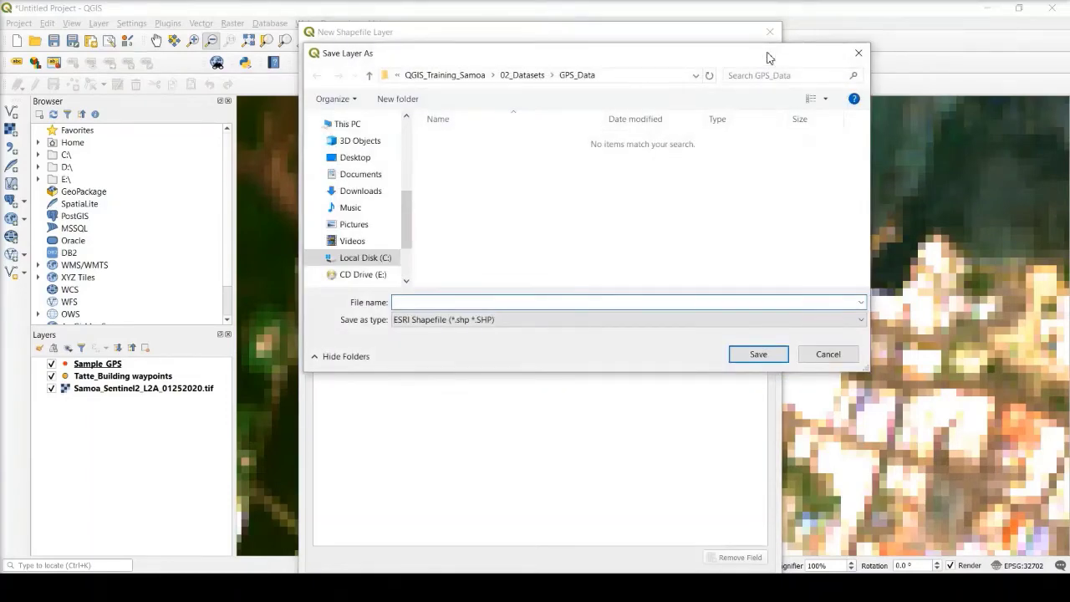
{"action": "type", "text": "Tatte"}
{"action": "type", "text": "_"}
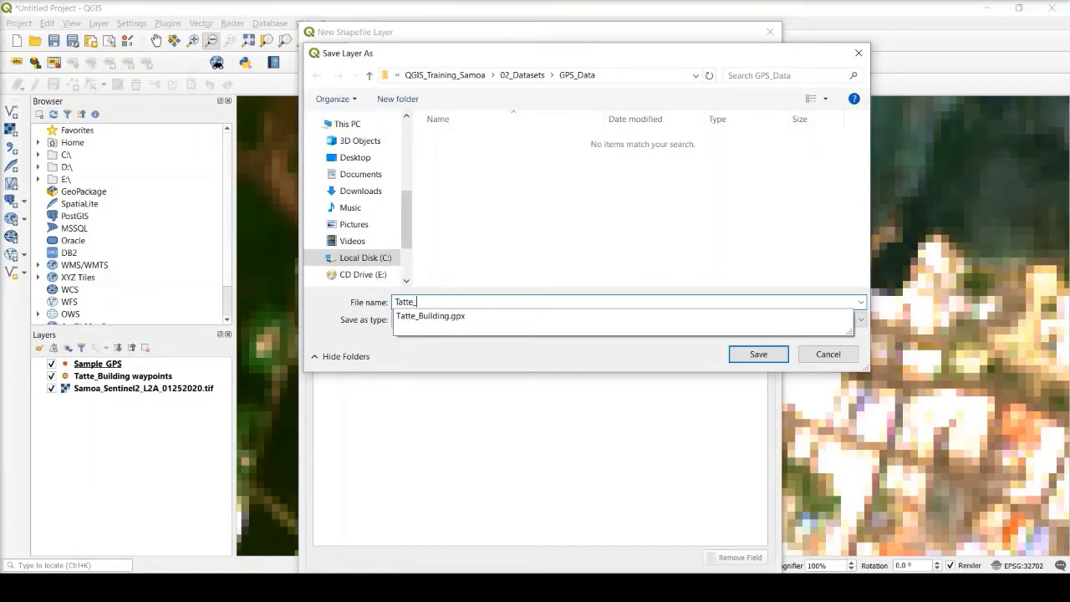
{"action": "type", "text": "Building_Polygon"}
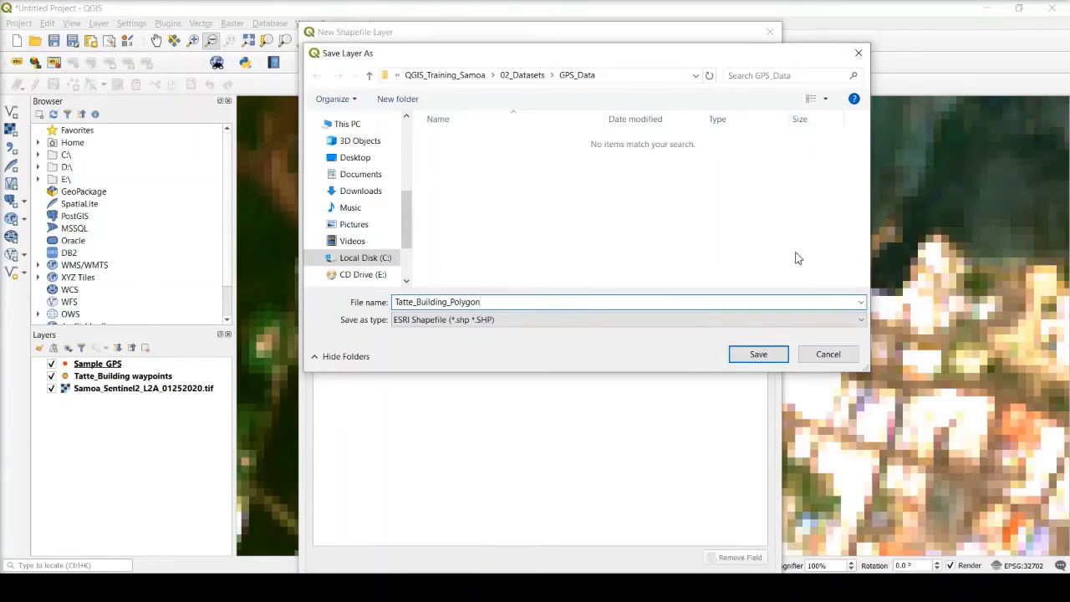
{"action": "left_click", "coordinate": [744, 355]}
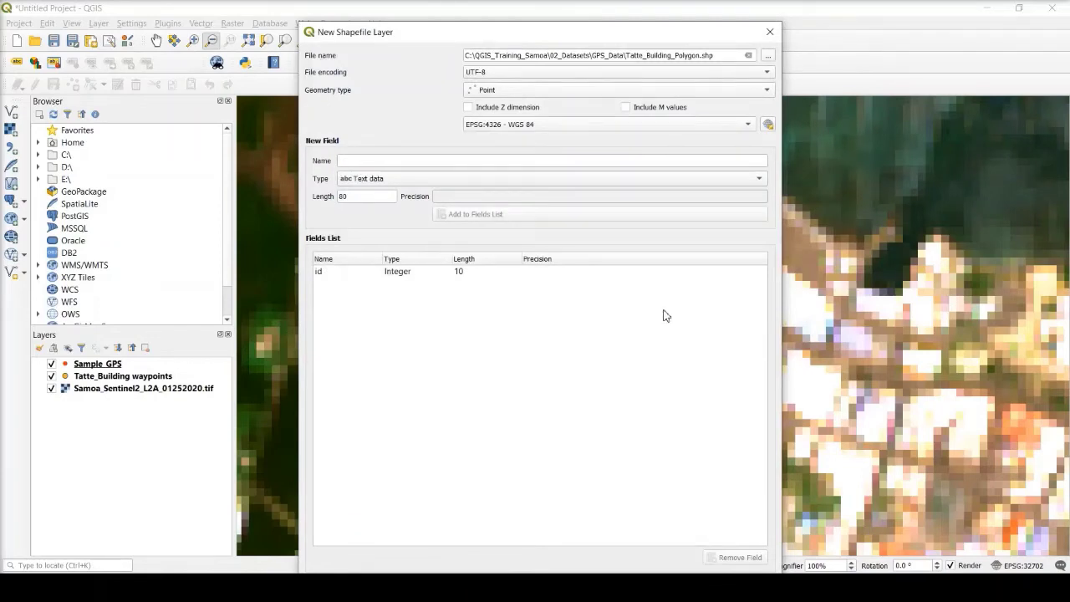
- Set the new shapefile's geometry type to Polygon and its CRS to the project CRS, EPSG:32702 - WGS 84 / UTM zone 2S
{"action": "left_click", "coordinate": [770, 92]}
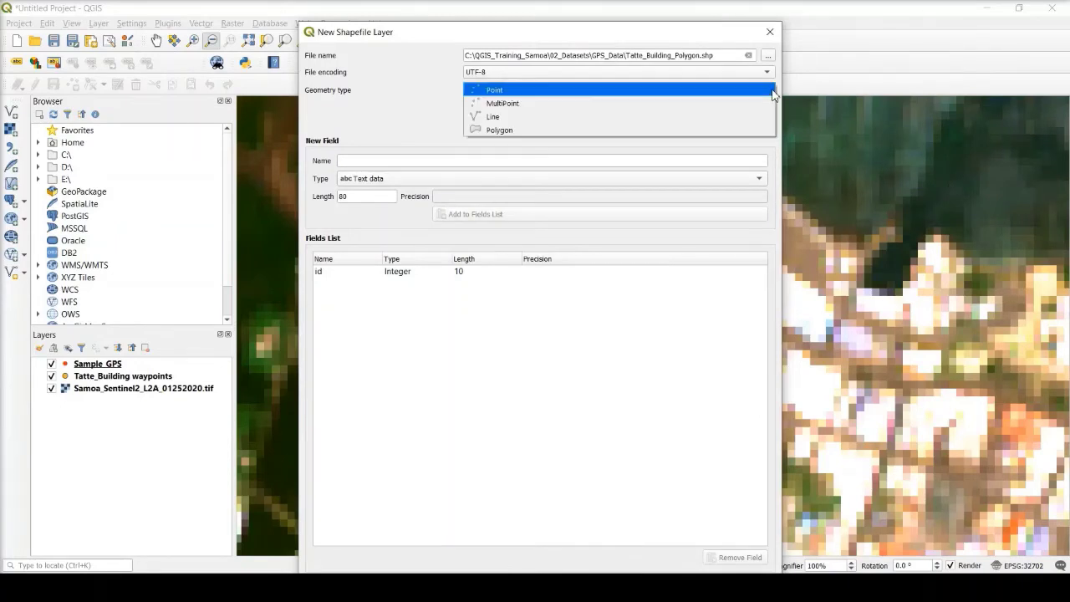
{"action": "left_click", "coordinate": [728, 131]}
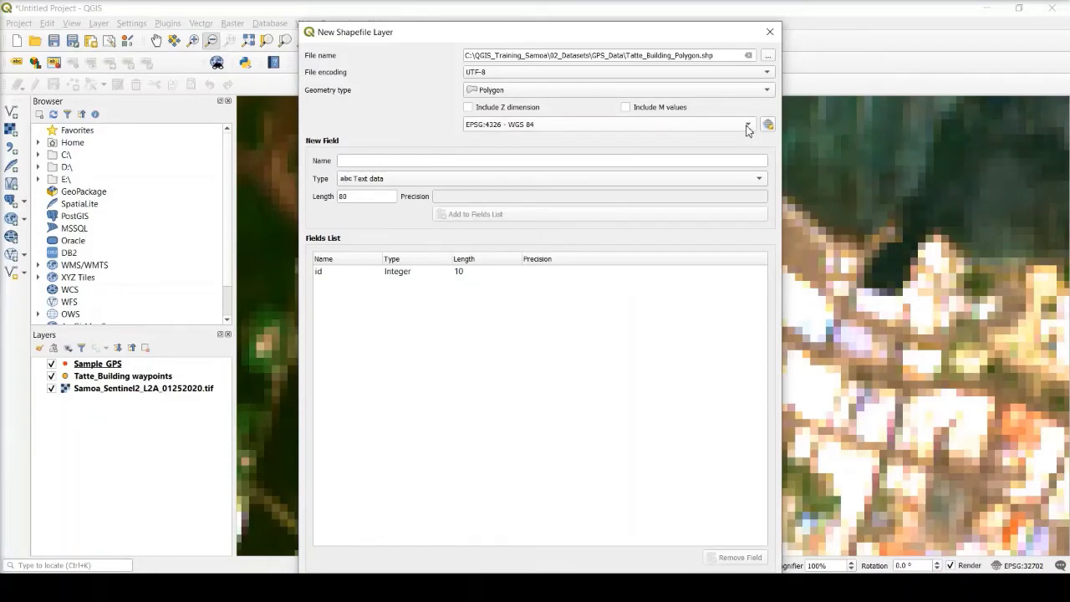
{"action": "left_click", "coordinate": [748, 127]}
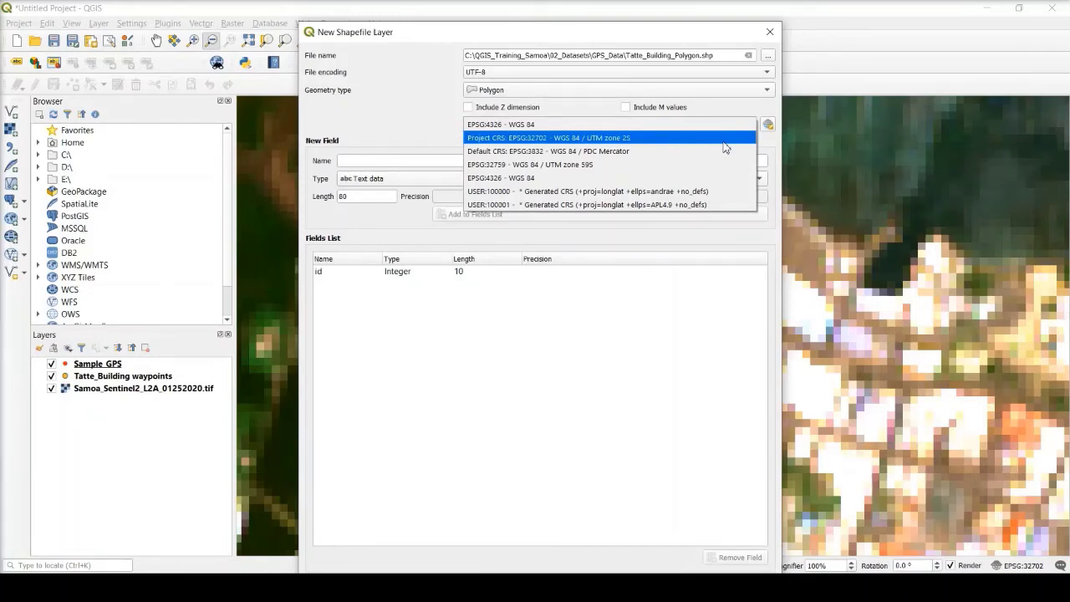
{"action": "left_click", "coordinate": [726, 139]}
- Add a text data field called Name with length 80 to the new shapefile's fields
{"action": "left_click", "coordinate": [725, 157]}
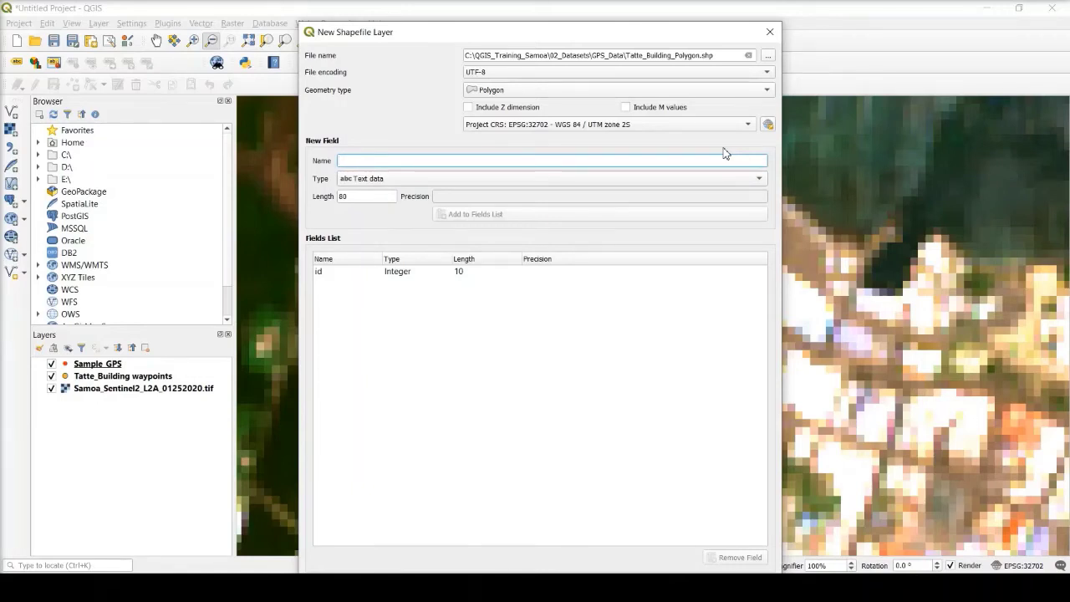
{"action": "type", "text": "Name"}
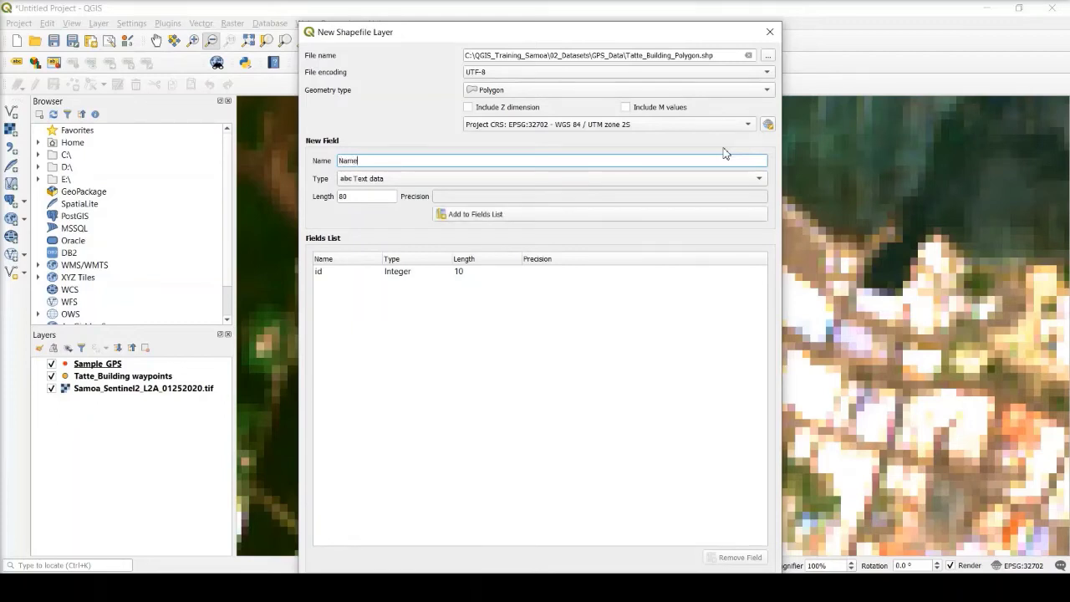
{"action": "left_click", "coordinate": [756, 180]}
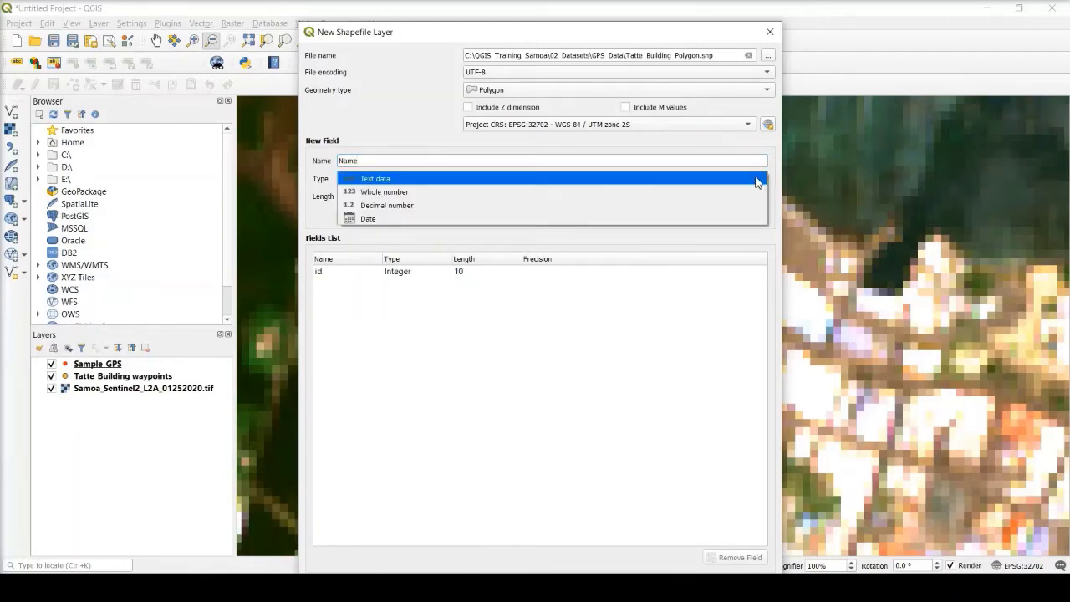
{"action": "left_click", "coordinate": [755, 179]}
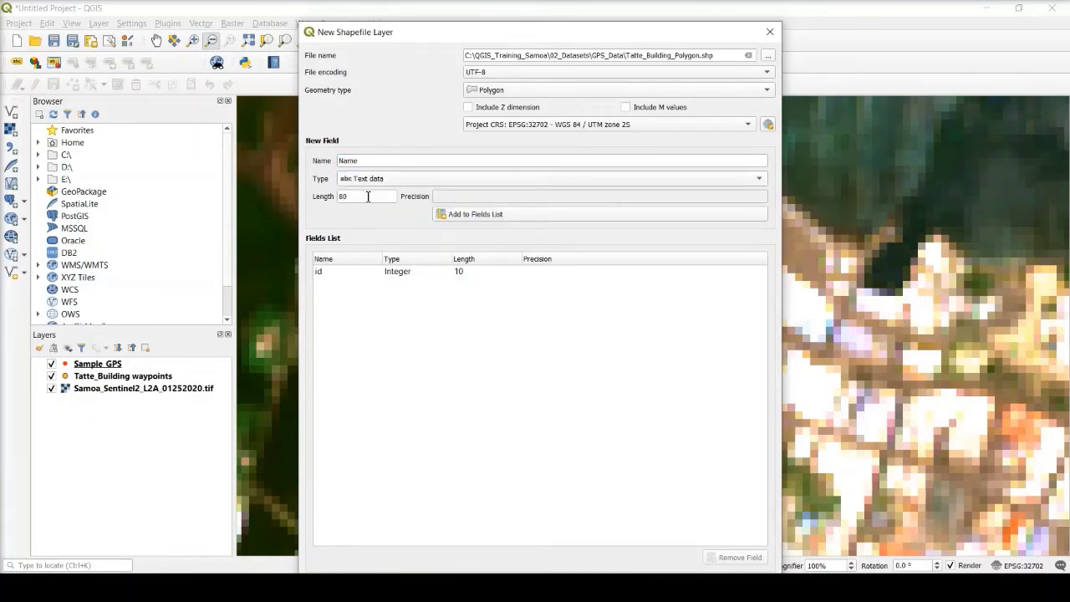
{"action": "left_click", "coordinate": [467, 216]}
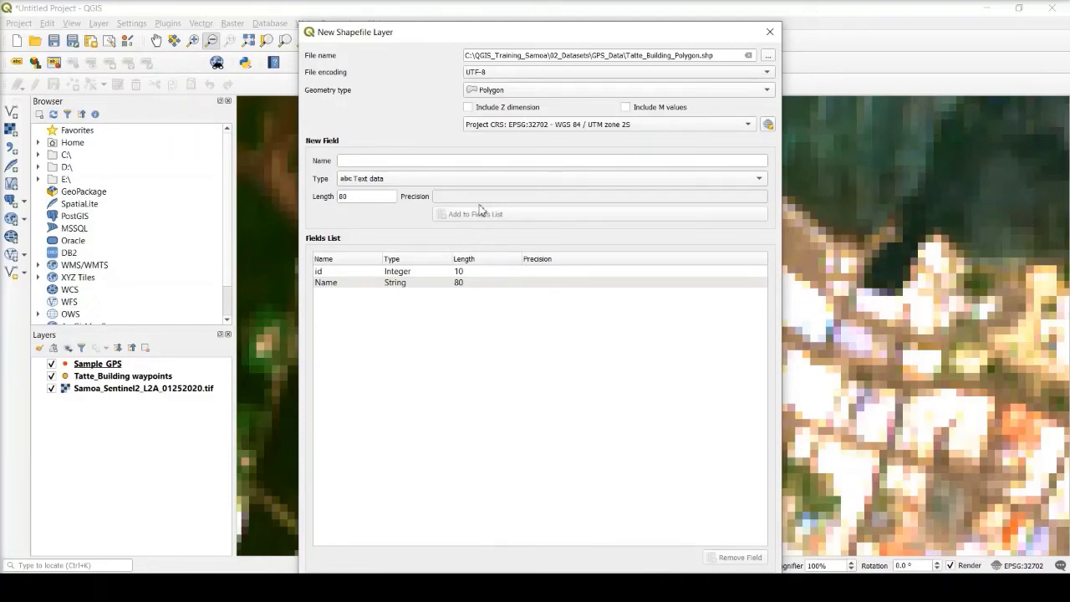
- Add a second text data field called Type with length 80 and create the shapefile layer
{"action": "left_click", "coordinate": [545, 161]}
{"action": "type", "text": "Type"}
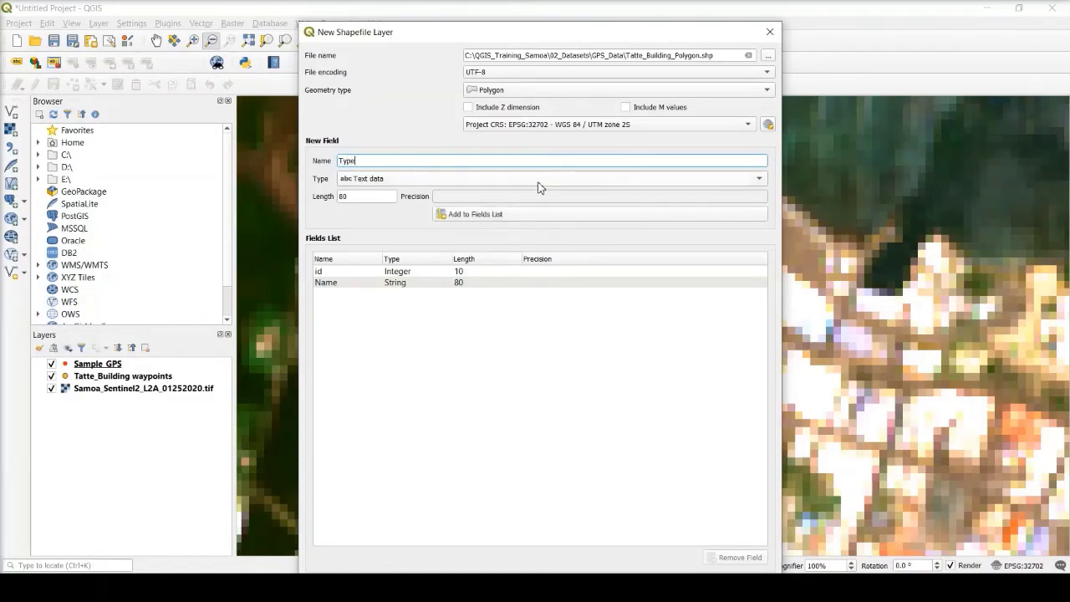
{"action": "left_click", "coordinate": [539, 182]}
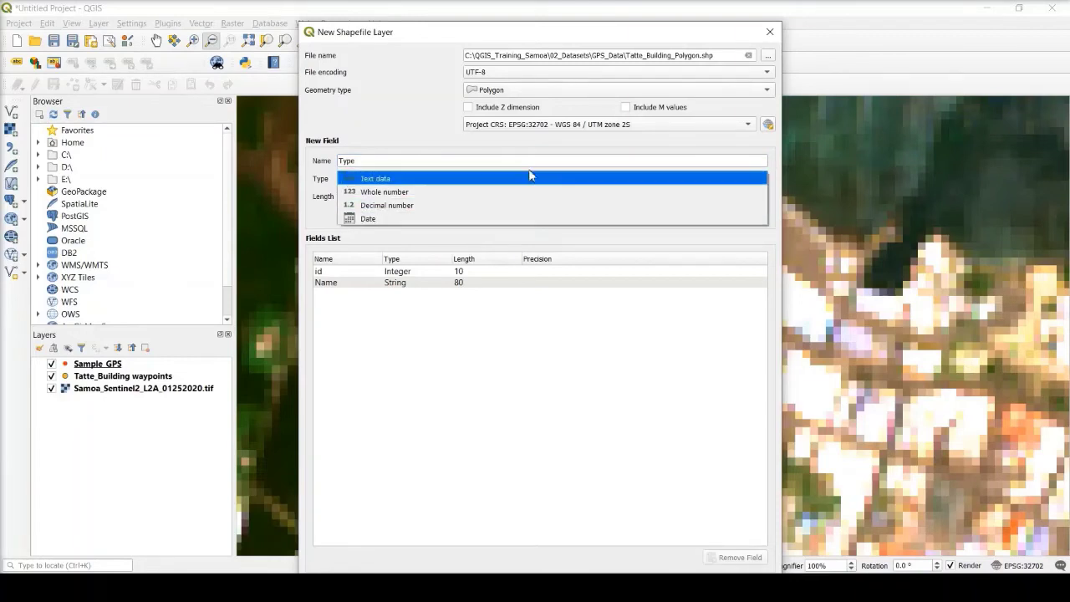
{"action": "left_click", "coordinate": [530, 175]}
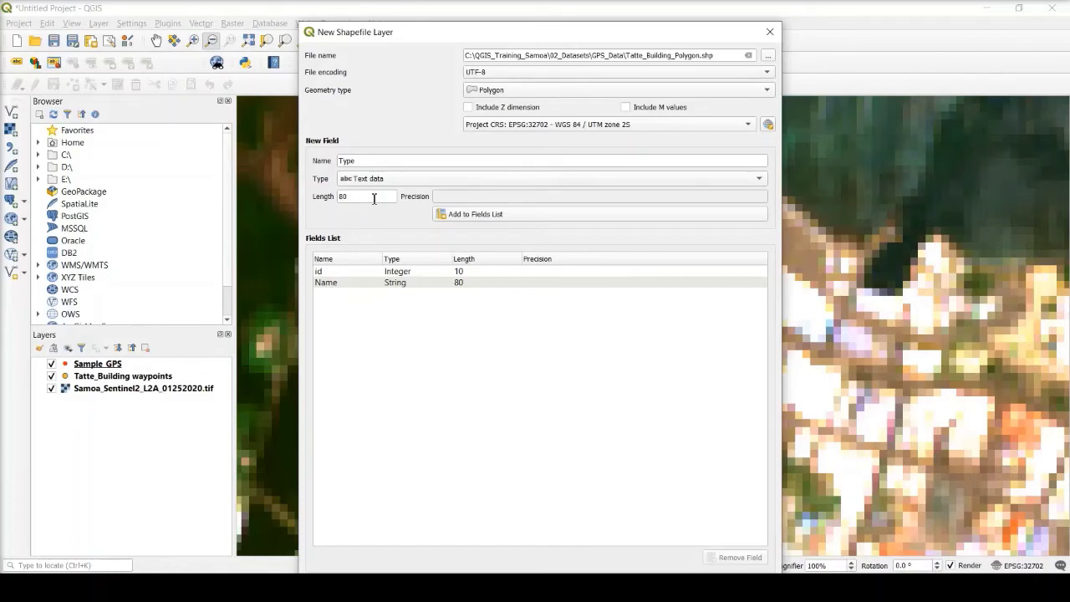
{"action": "left_click", "coordinate": [497, 218]}
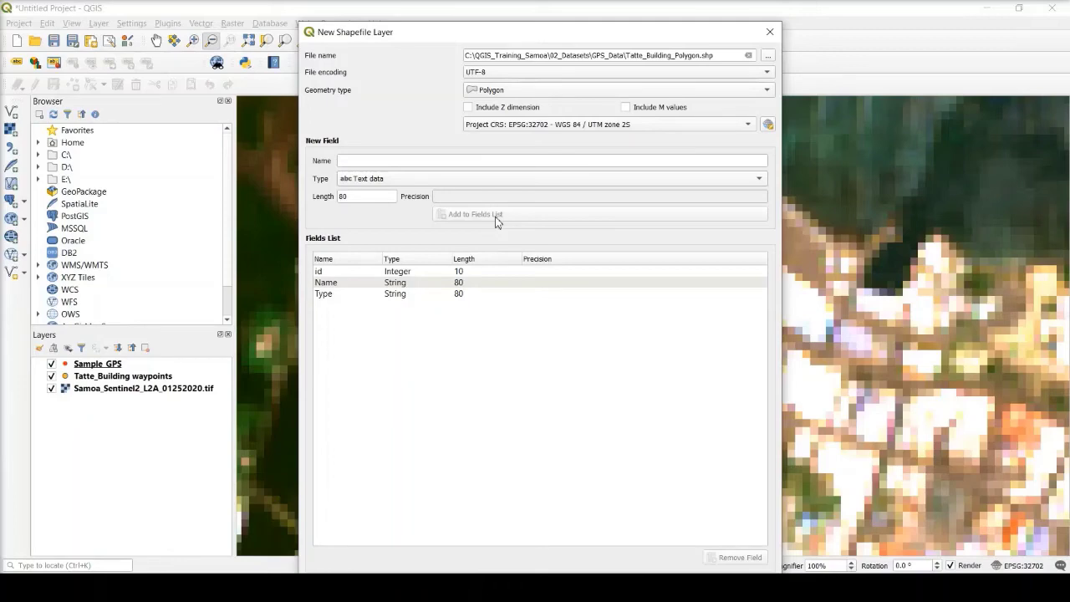
{"action": "left_click_drag", "start_coordinate": [660, 30], "coordinate": [673, 9]}
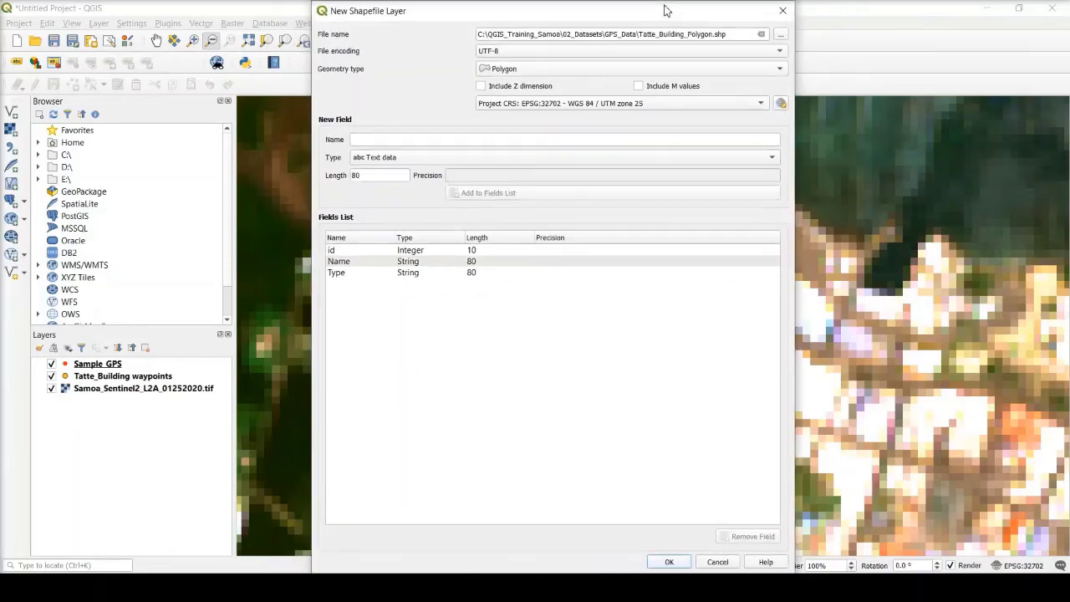
{"action": "left_click", "coordinate": [669, 561]}
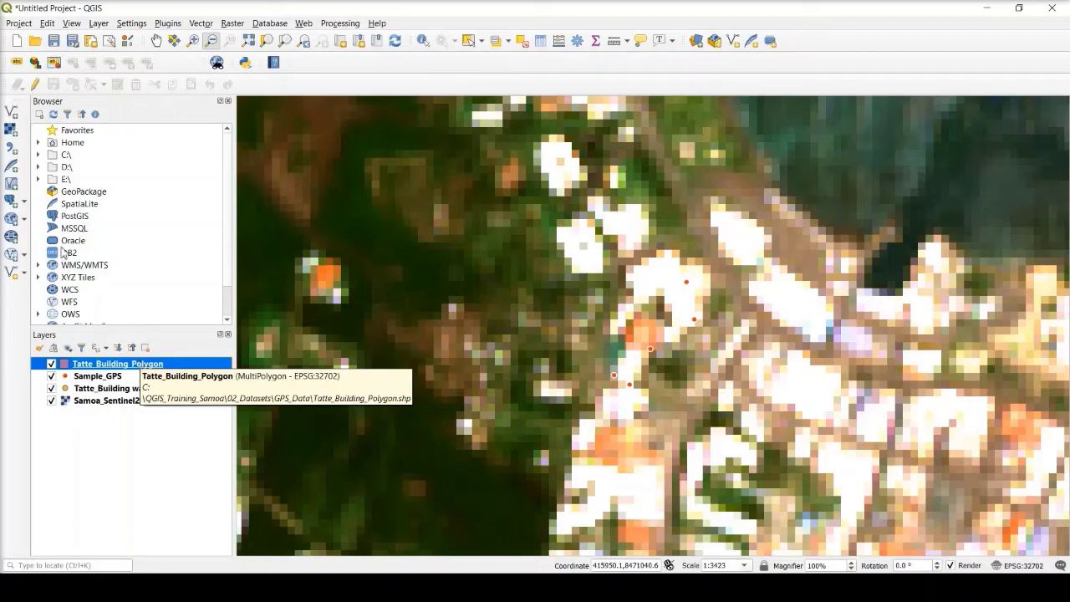
- Turn on editing for the Tatte_Building_Polygon layer and show the Snapping Toolbar with snapping enabled
{"action": "left_click", "coordinate": [36, 86]}
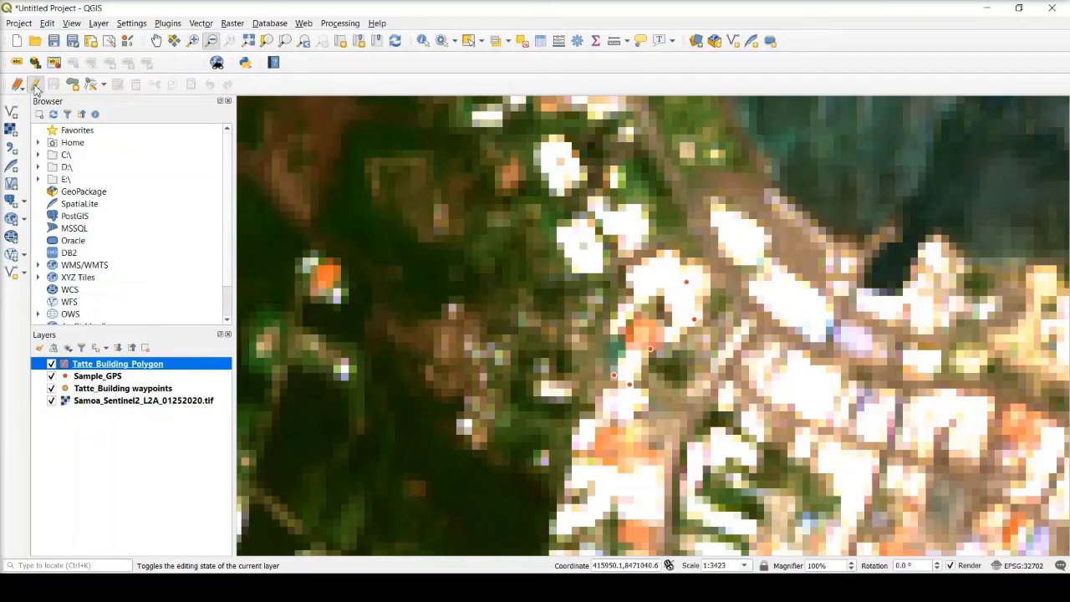
{"action": "right_click", "coordinate": [418, 69]}
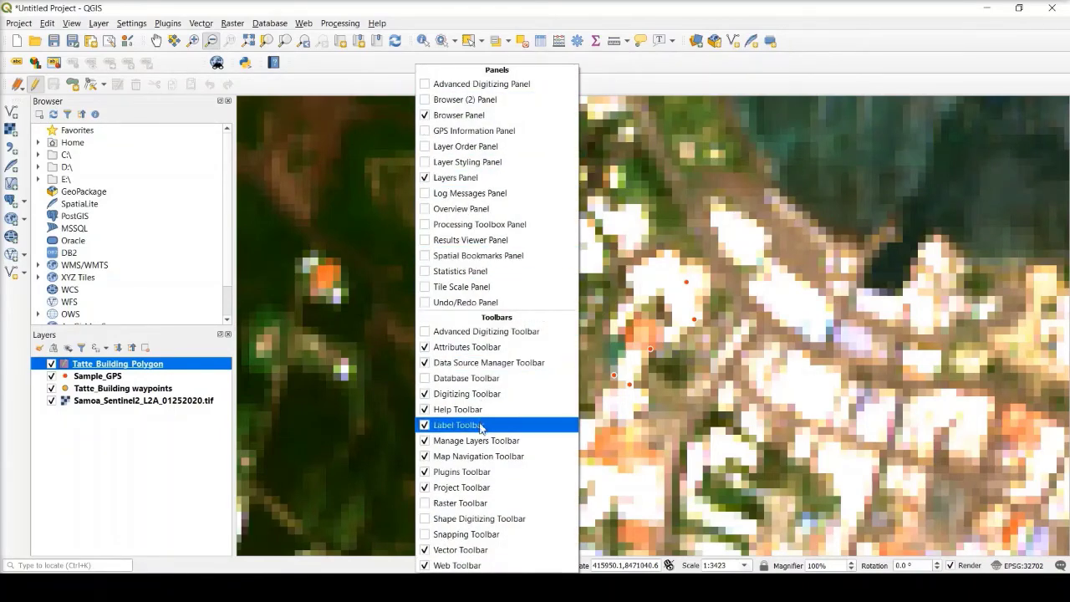
{"action": "left_click", "coordinate": [427, 534]}
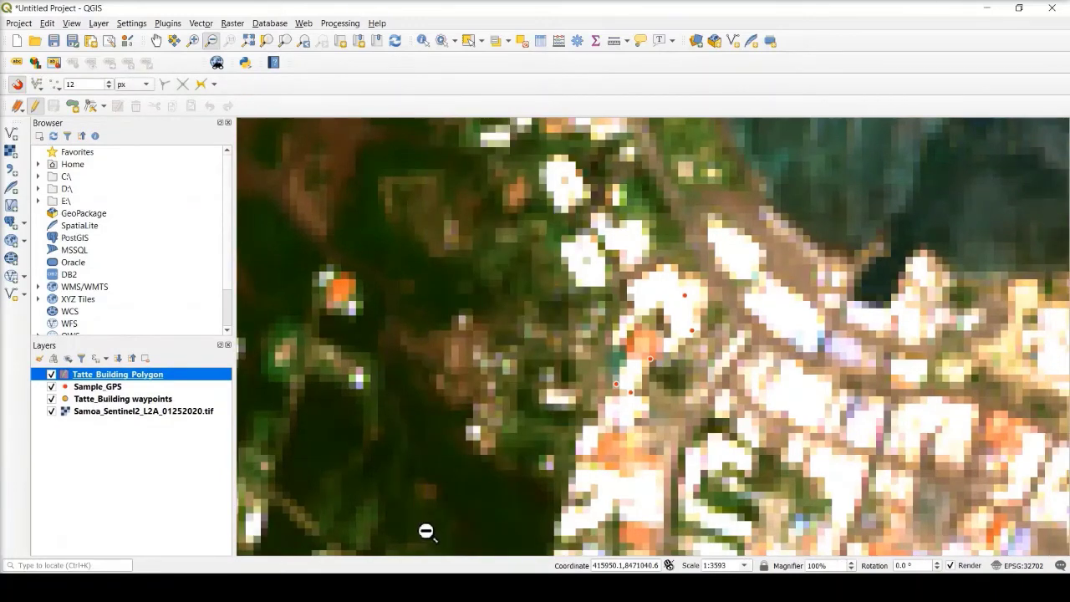
{"action": "left_click", "coordinate": [19, 87]}
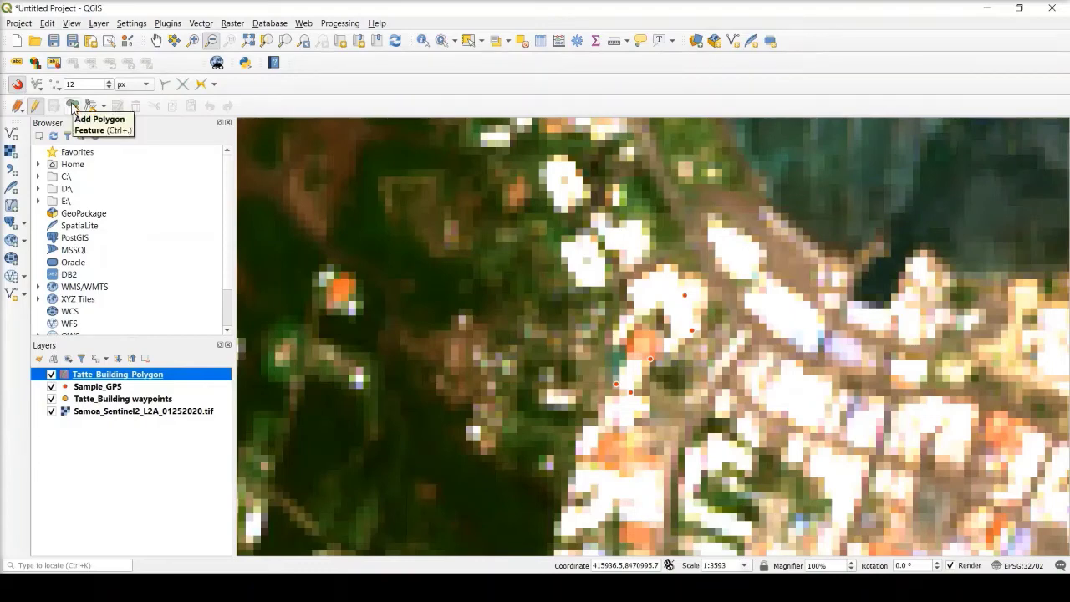
- Digitize a polygon feature snapped to the five GPS points, running from the westernmost point to the northernmost one
{"action": "left_click", "coordinate": [72, 107]}
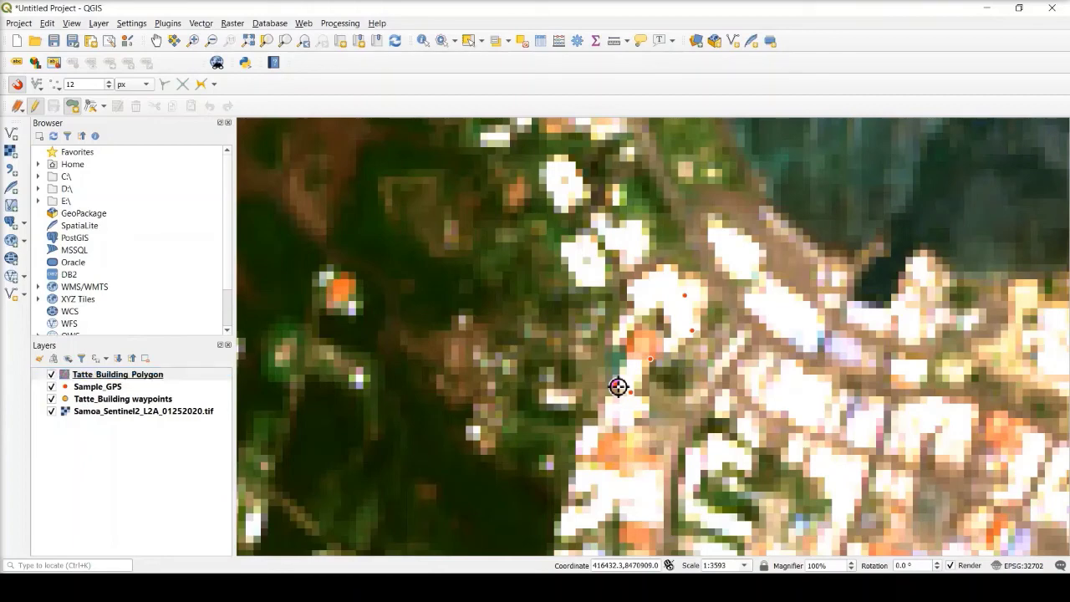
{"action": "left_click", "coordinate": [631, 392]}
{"action": "left_click", "coordinate": [650, 361]}
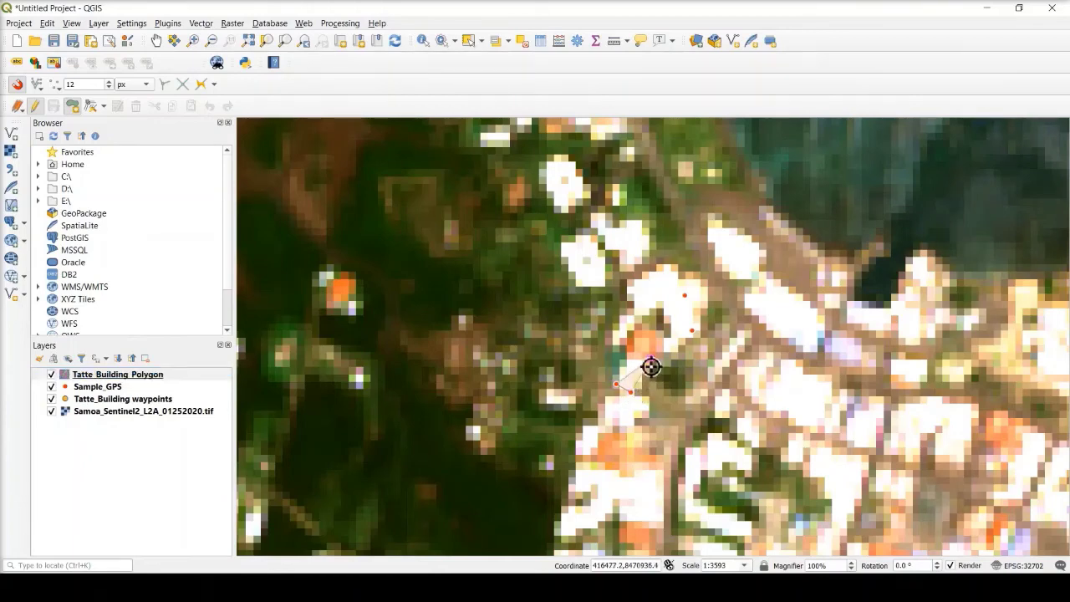
{"action": "left_click", "coordinate": [692, 331]}
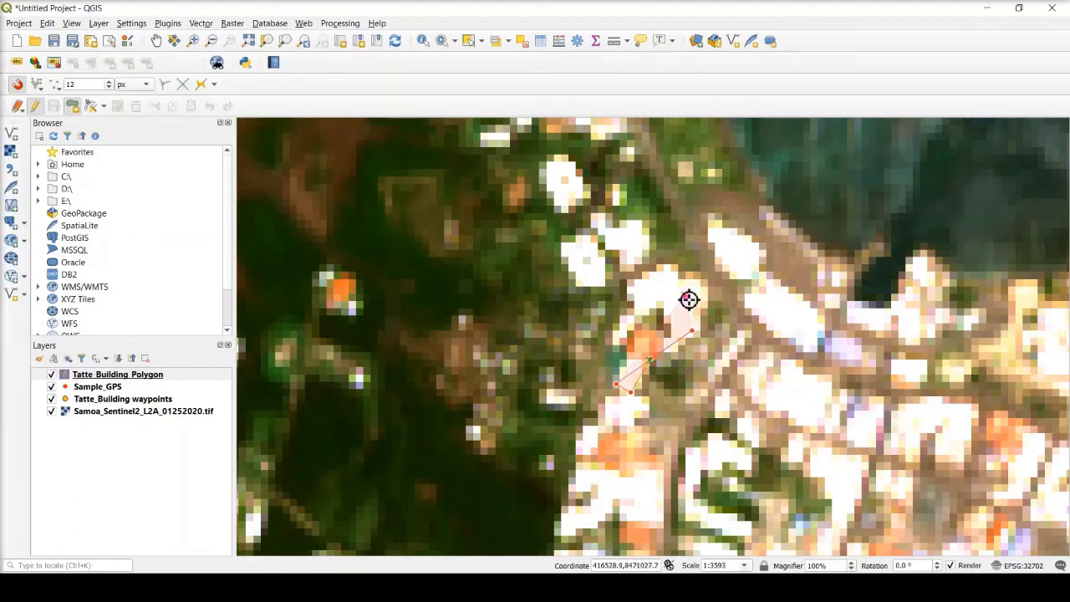
{"action": "left_click", "coordinate": [688, 300]}
{"action": "right_click", "coordinate": [689, 300]}
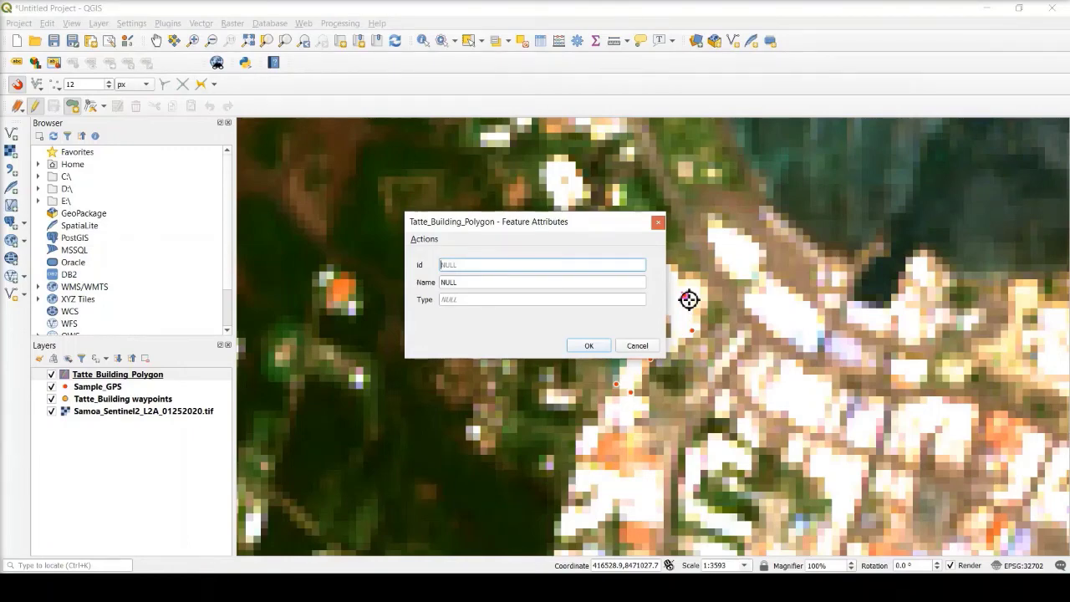
- Give the new polygon the attributes id 1, Name Tatte Building and Type Building
{"action": "type", "text": "1"}
{"action": "left_click", "coordinate": [599, 278]}
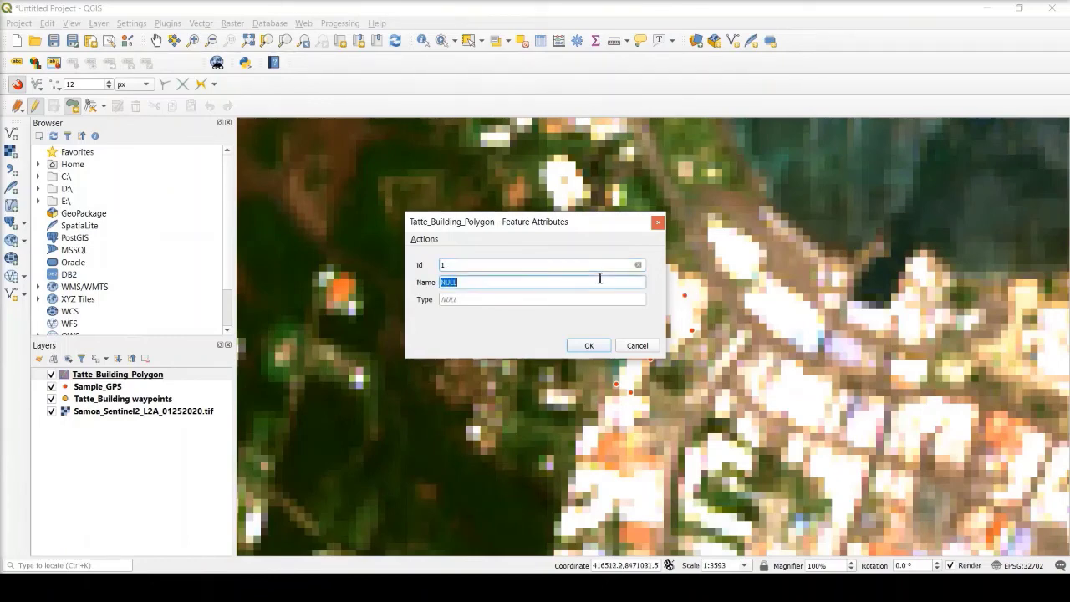
{"action": "type", "text": "Tatte Building"}
{"action": "left_click", "coordinate": [554, 299]}
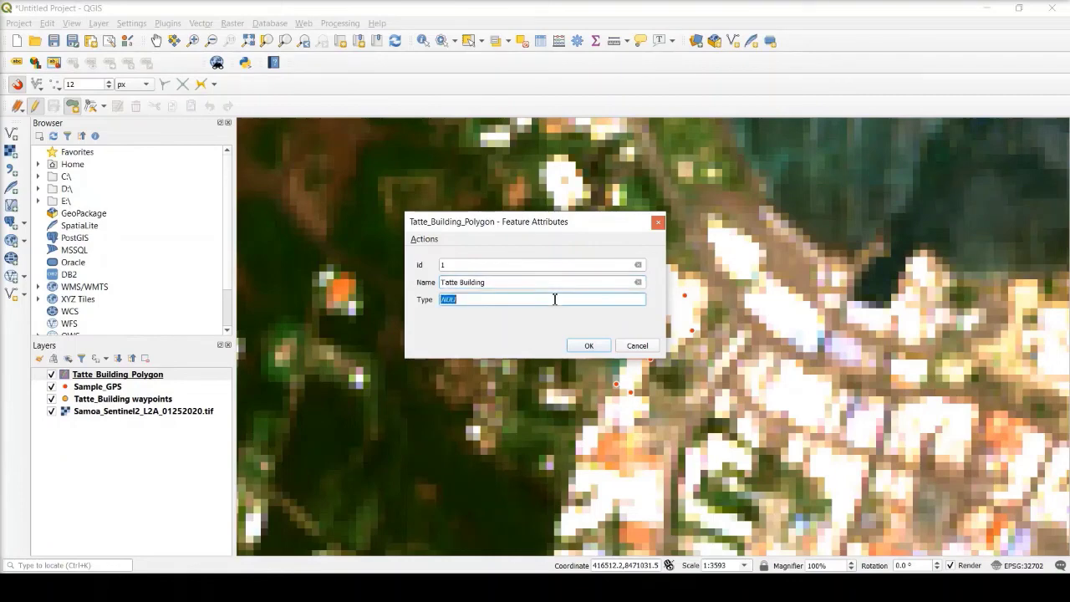
{"action": "type", "text": "Building"}
{"action": "left_click", "coordinate": [584, 344]}
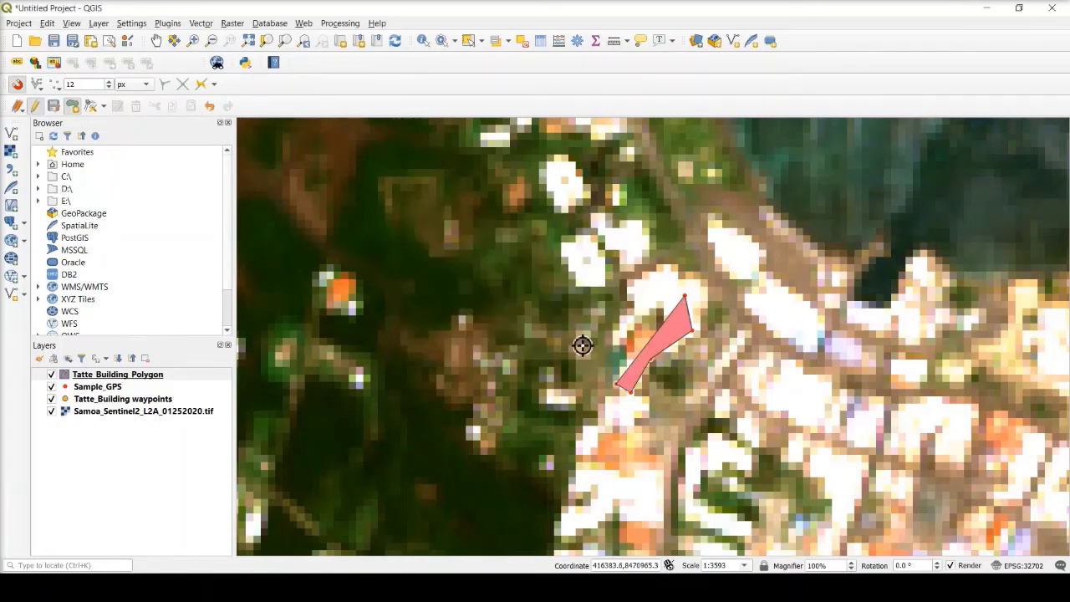